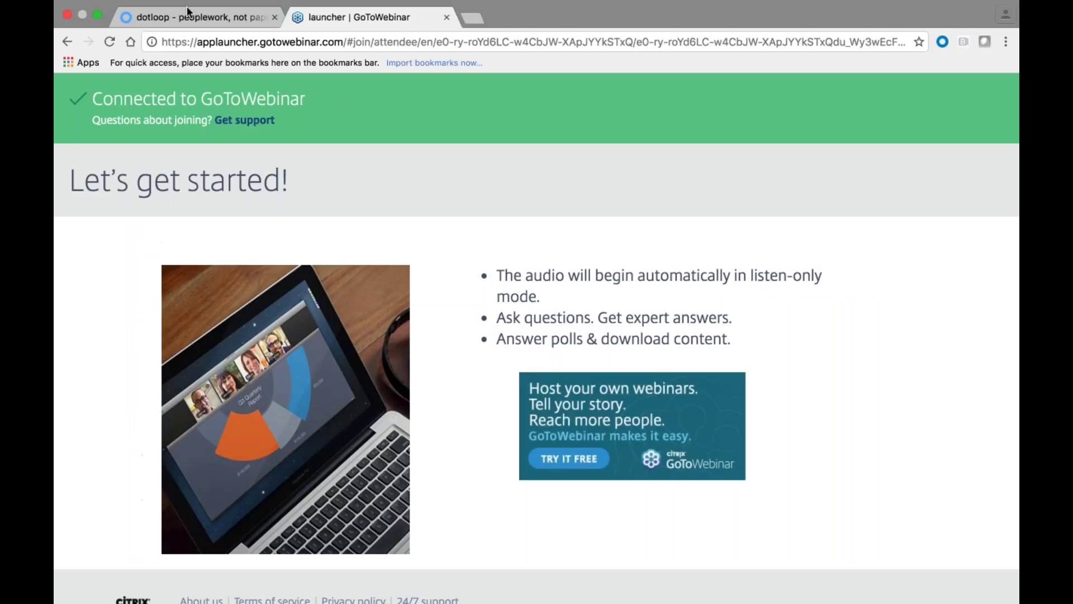
# Step: Sign out of the dotloop web account from the avatar menu on the Loops page
pyautogui.click(185, 18)
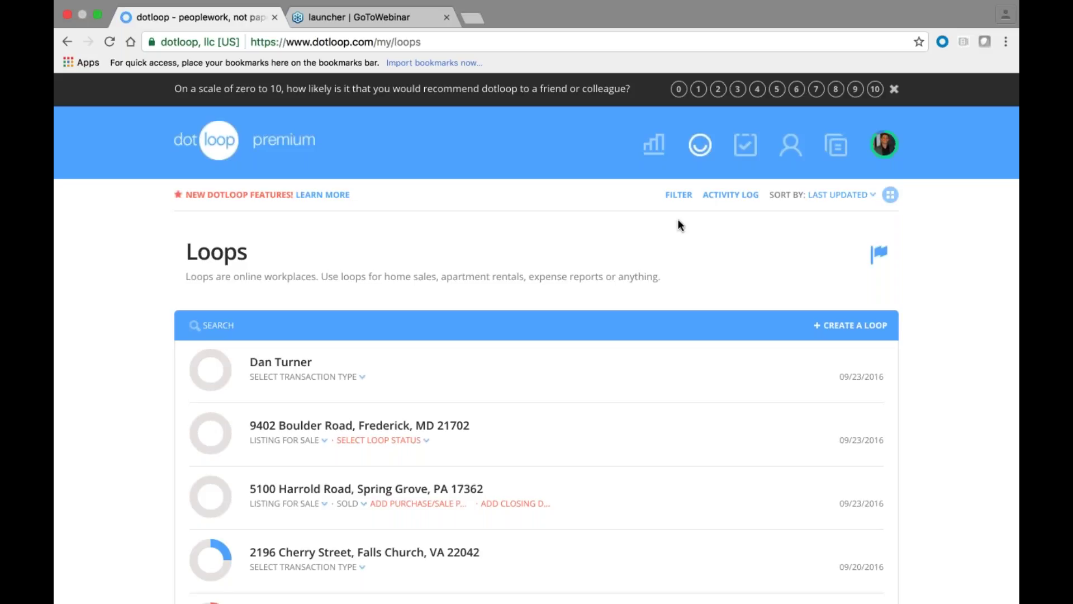
pyautogui.click(881, 145)
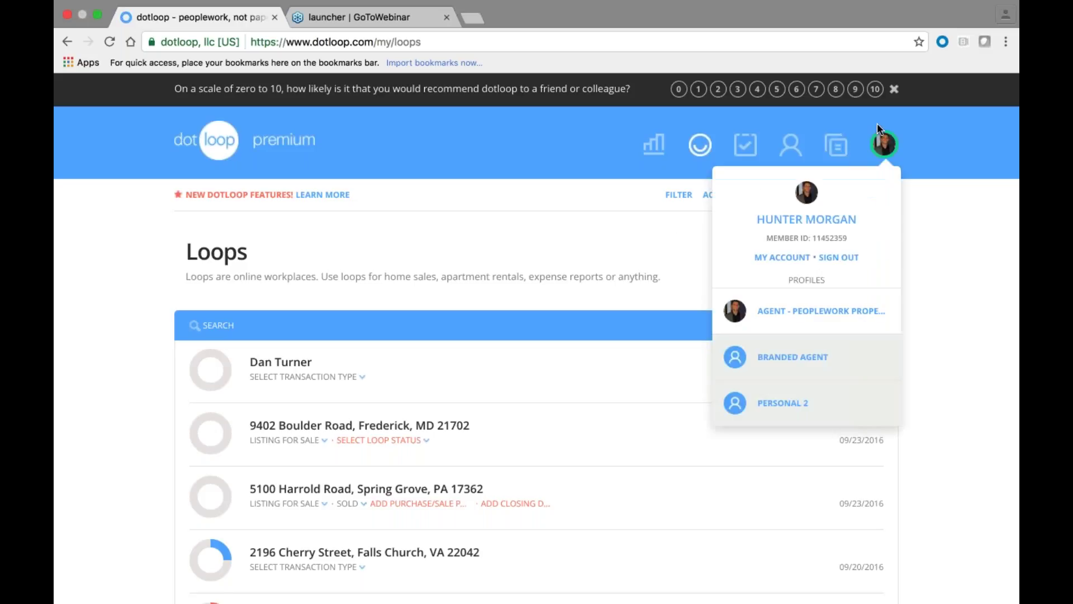
pyautogui.click(837, 257)
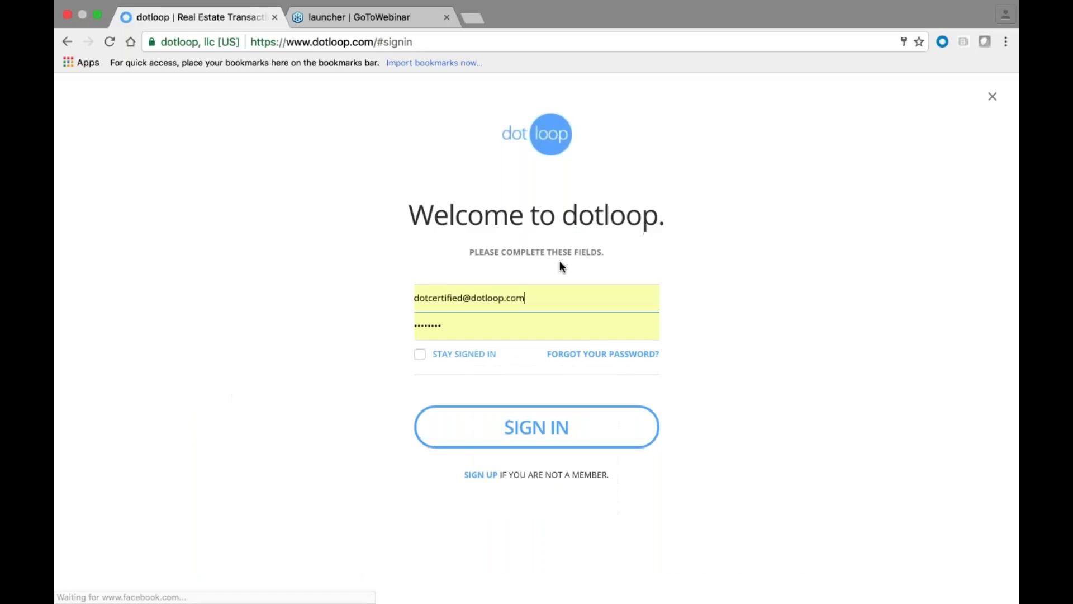
# Step: Focus the sign-in e-mail field, then bring up the Mission Control overview of all windows
pyautogui.click(503, 302)
pyautogui.click(503, 322)
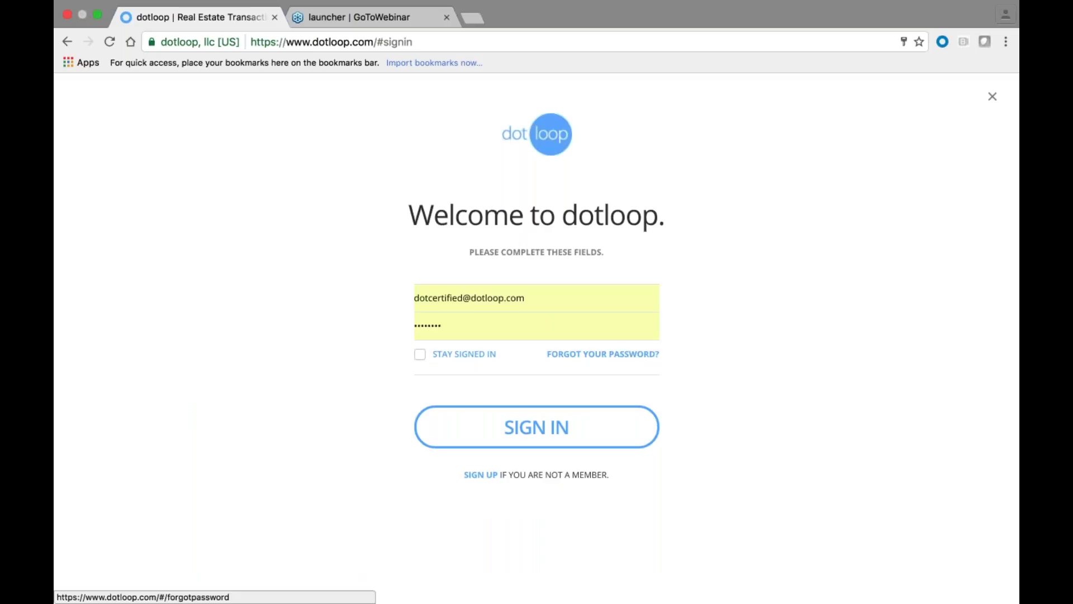
pyautogui.hotkey('ctrl', 'Up')
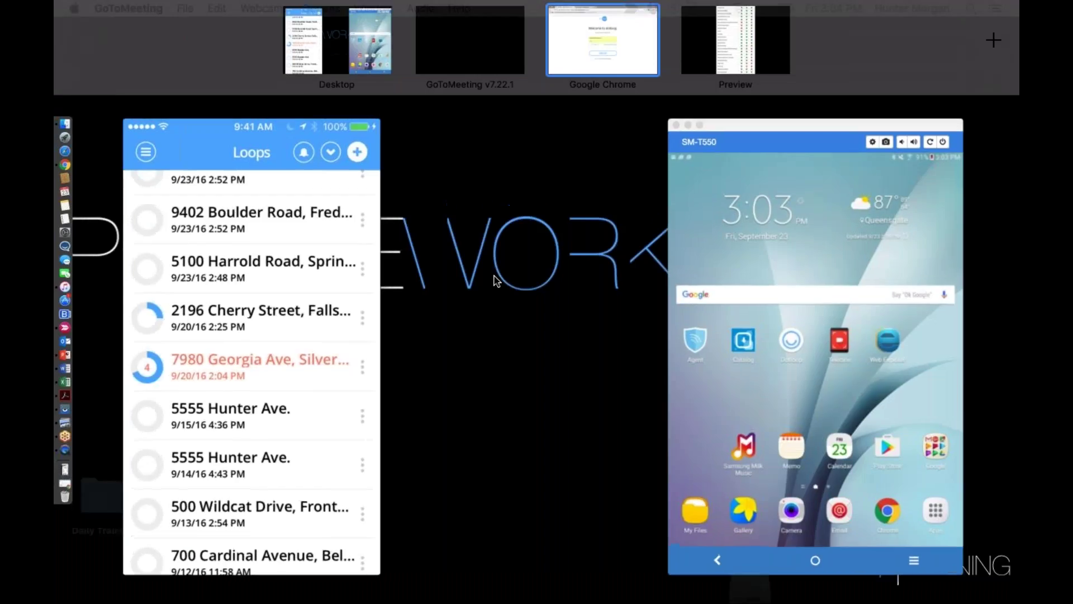
# Step: Return to the desktop with the mirrored iPhone and Android tablet shown at full size
pyautogui.click(496, 280)
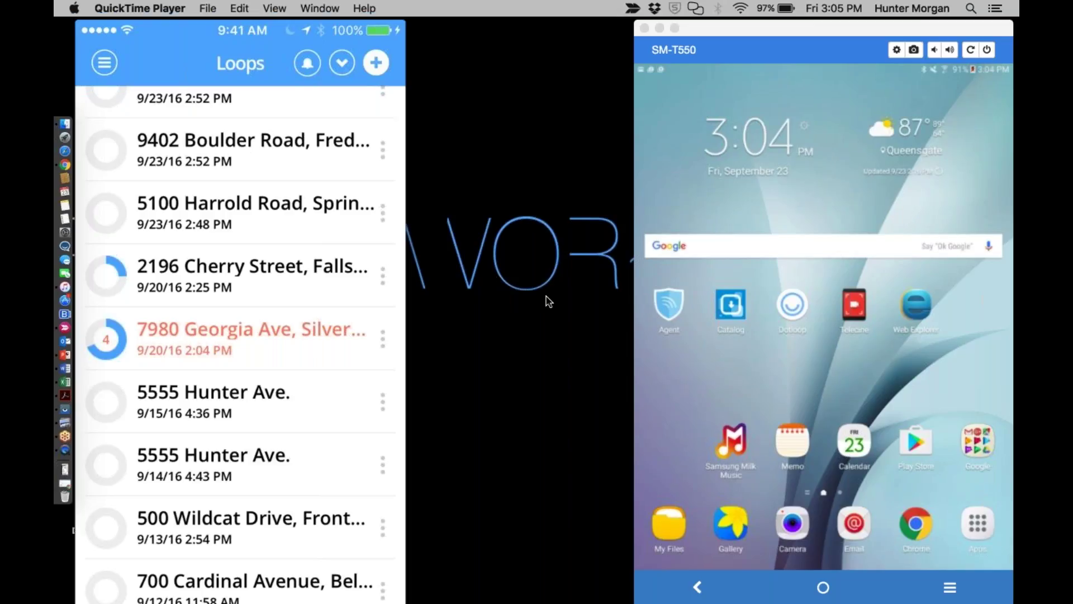
pyautogui.hotkey('ctrl', 'Up')
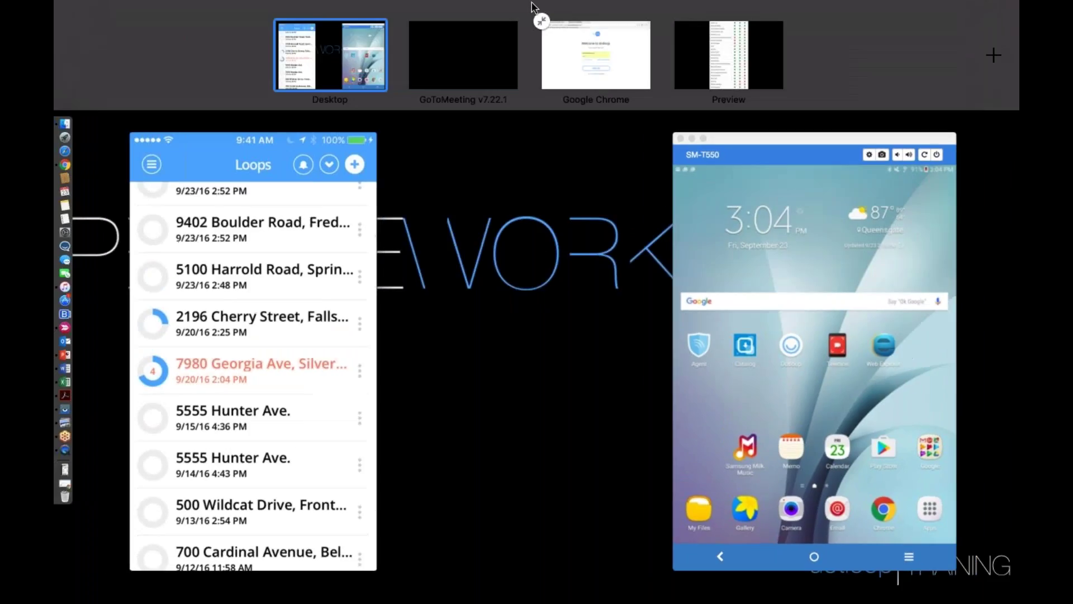
pyautogui.click(538, 249)
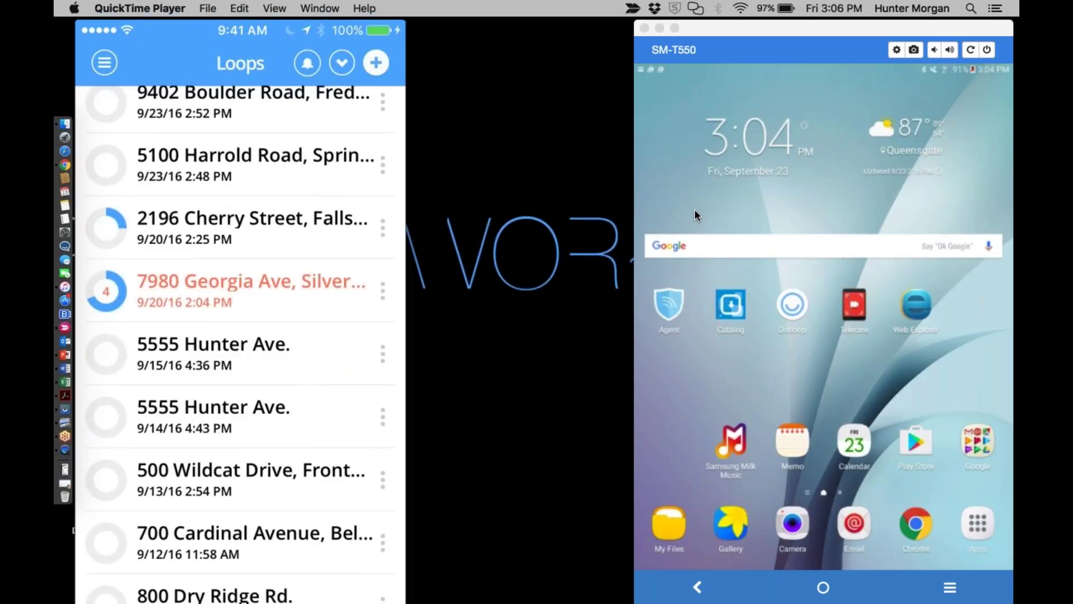
pyautogui.moveTo(360, 205)
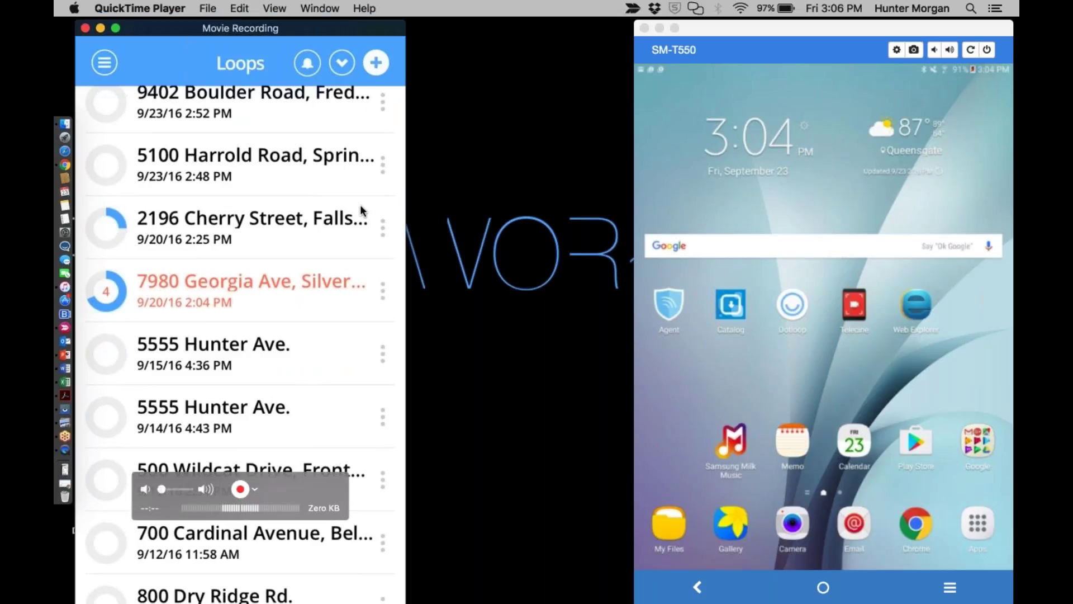
pyautogui.scroll(-2, 239, 210)
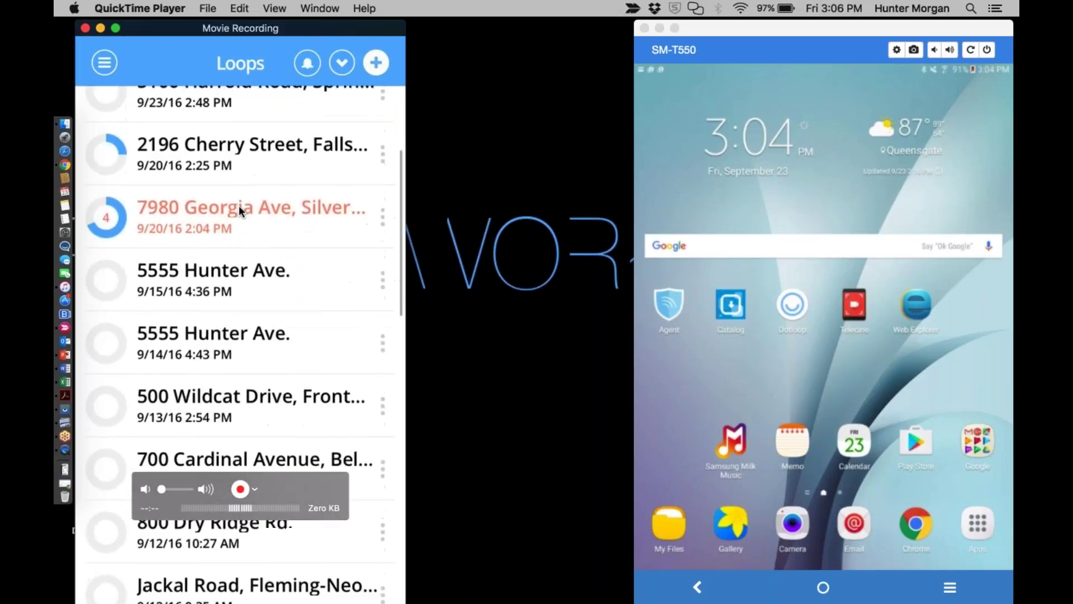
pyautogui.scroll(6, 239, 210)
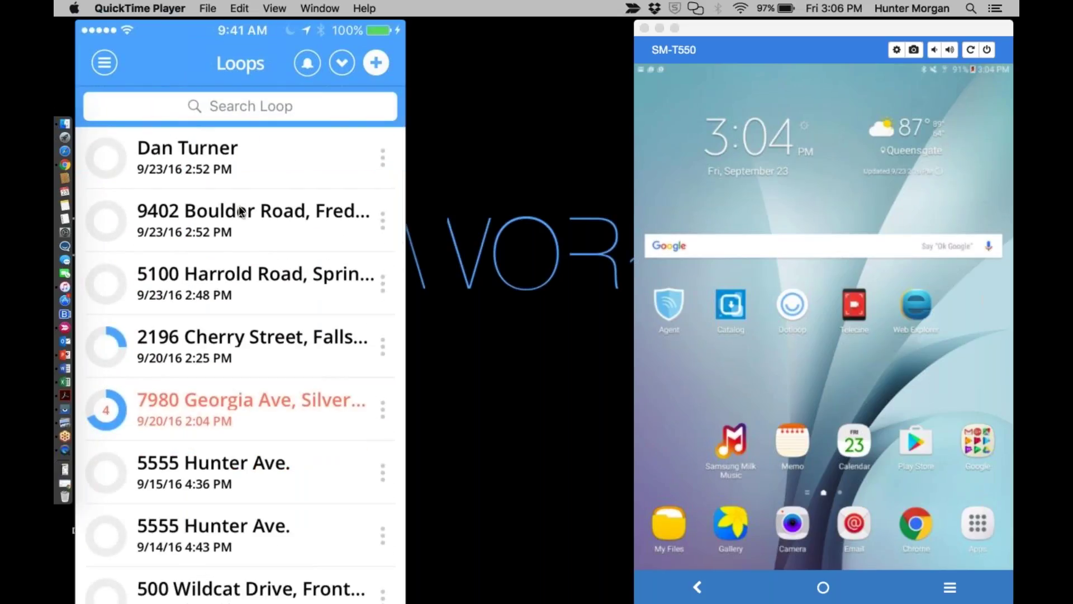
pyautogui.click(274, 209)
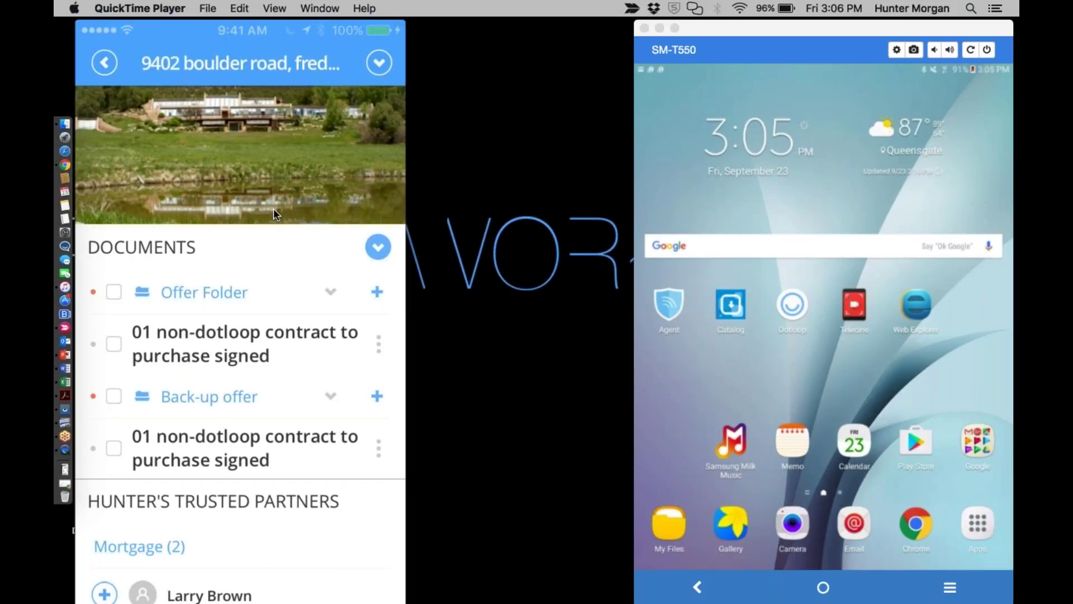
pyautogui.scroll(-5, 273, 208)
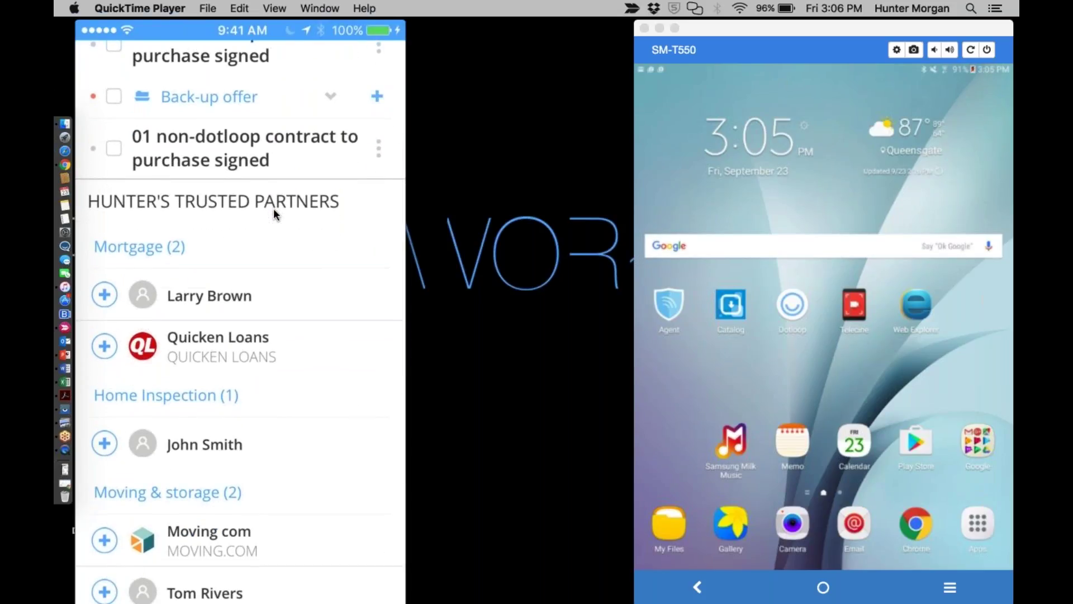
pyautogui.scroll(-10, 274, 214)
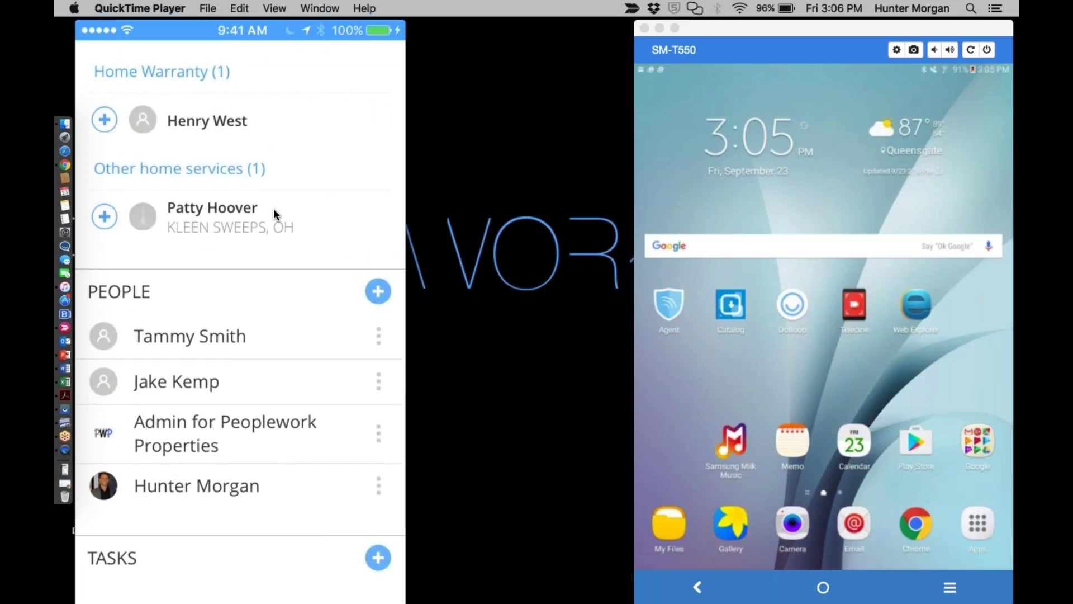
pyautogui.scroll(10, 274, 211)
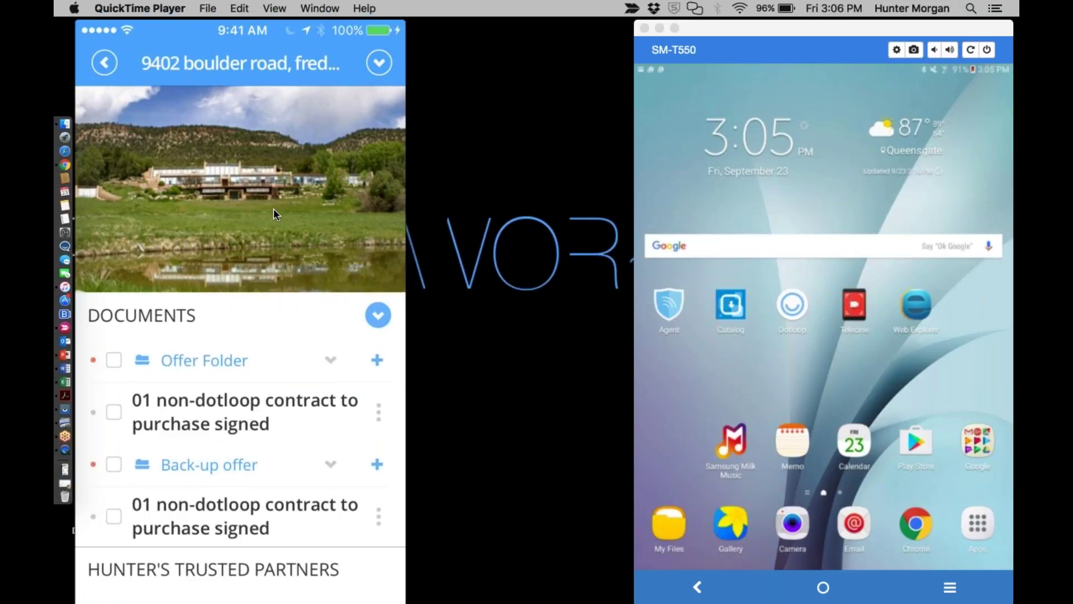
# Step: Preview the loop's action menu, go back to Loops, and preview the view, sort and filter options
pyautogui.click(378, 64)
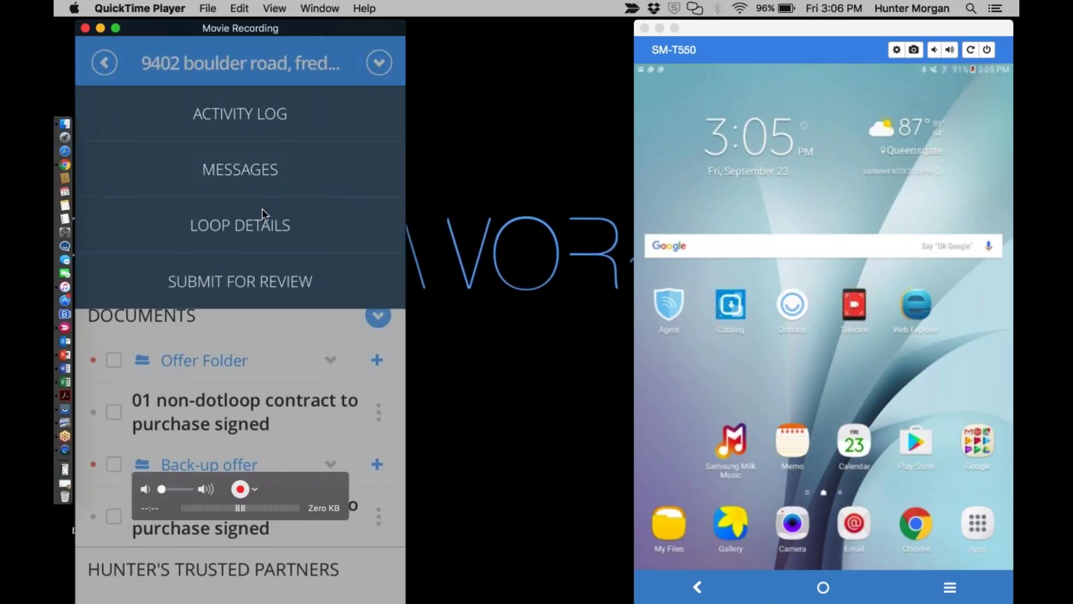
pyautogui.click(373, 65)
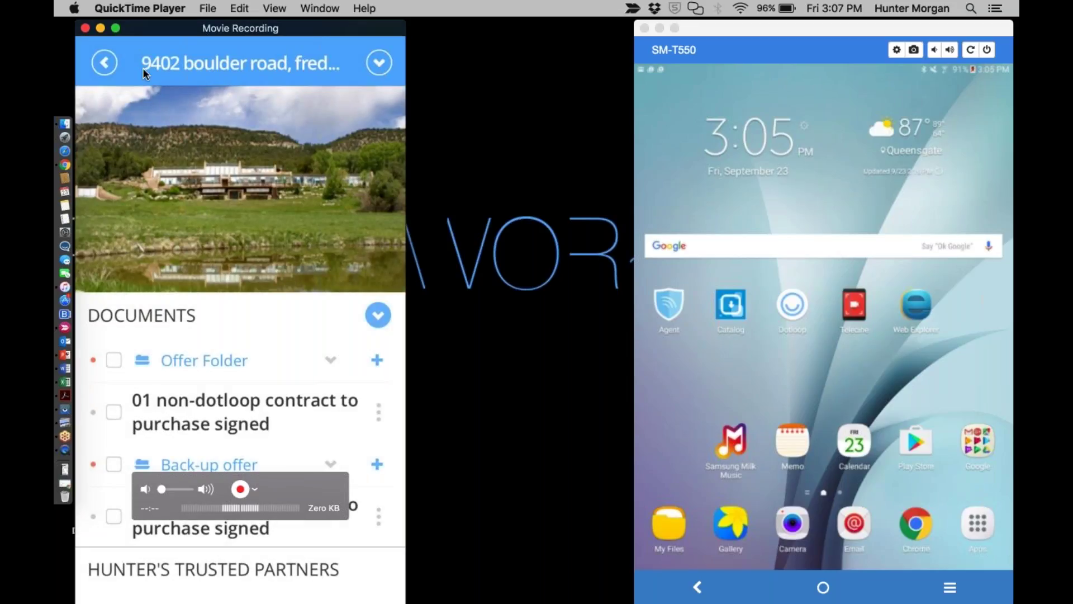
pyautogui.click(105, 62)
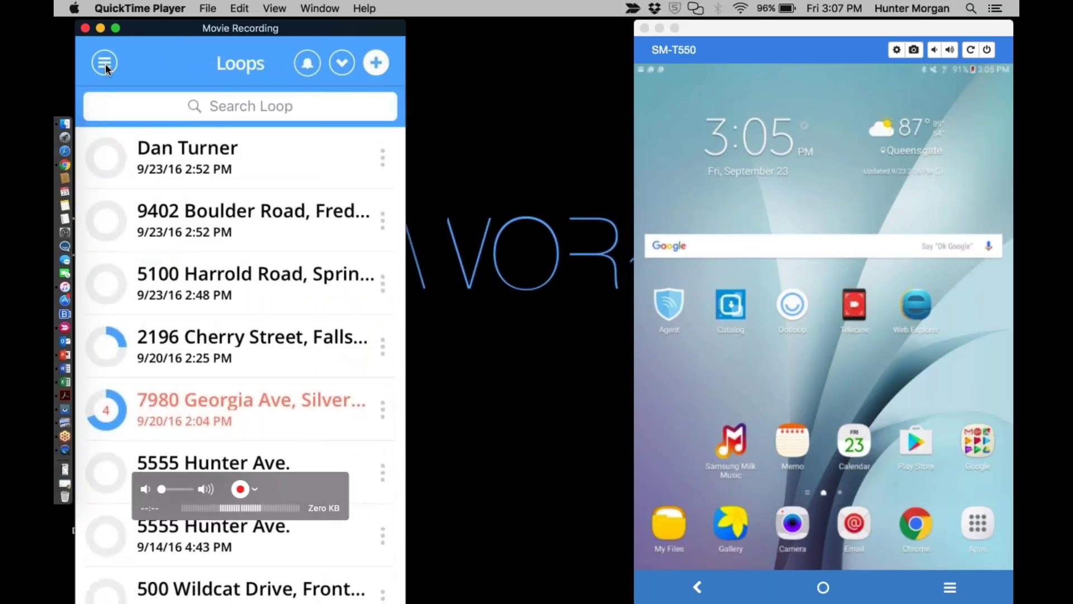
pyautogui.click(341, 63)
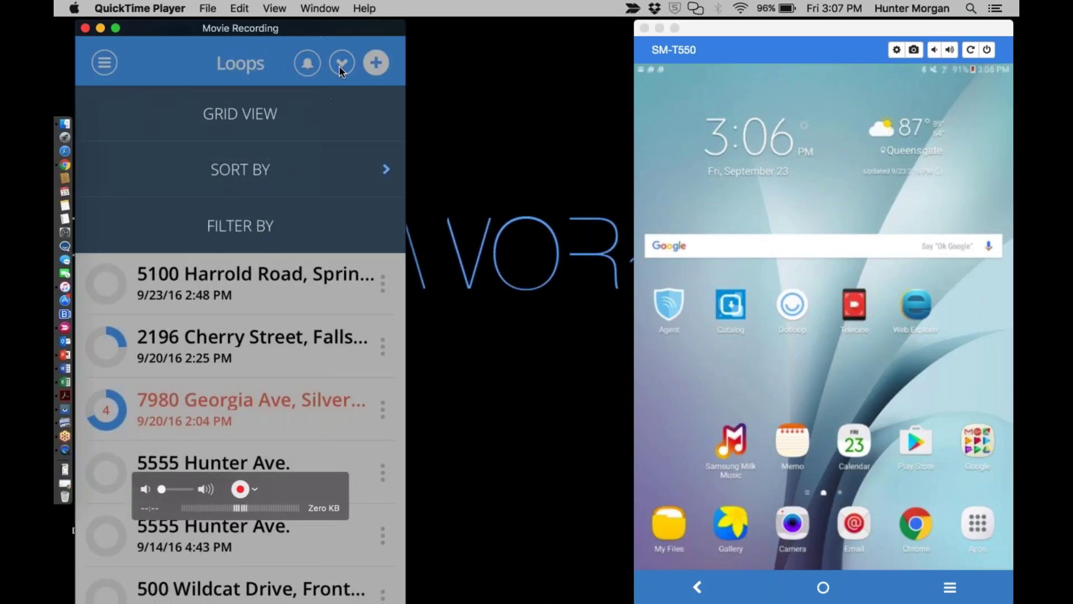
pyautogui.click(340, 65)
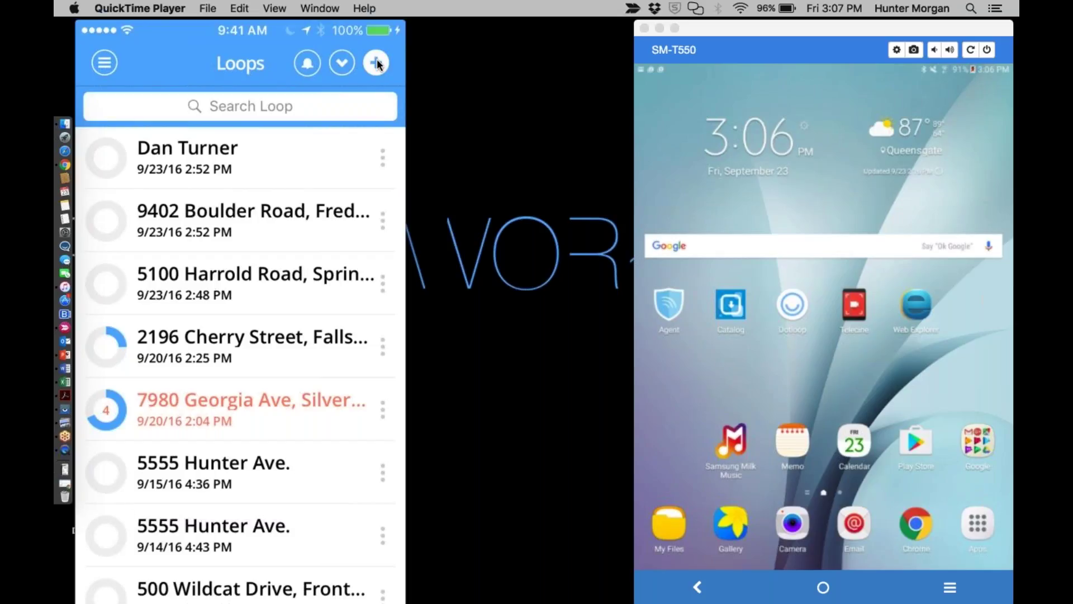
# Step: Switch to the Chrome space and sign back in to dotloop on the web
pyautogui.hotkey('ctrl', 'Up')
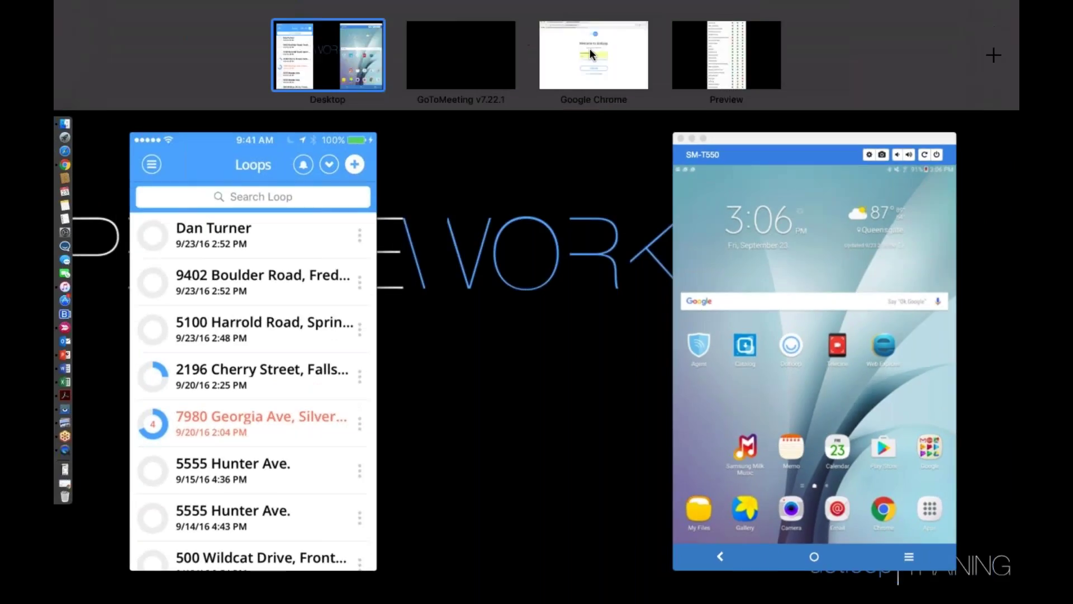
pyautogui.click(589, 48)
pyautogui.press('Return')
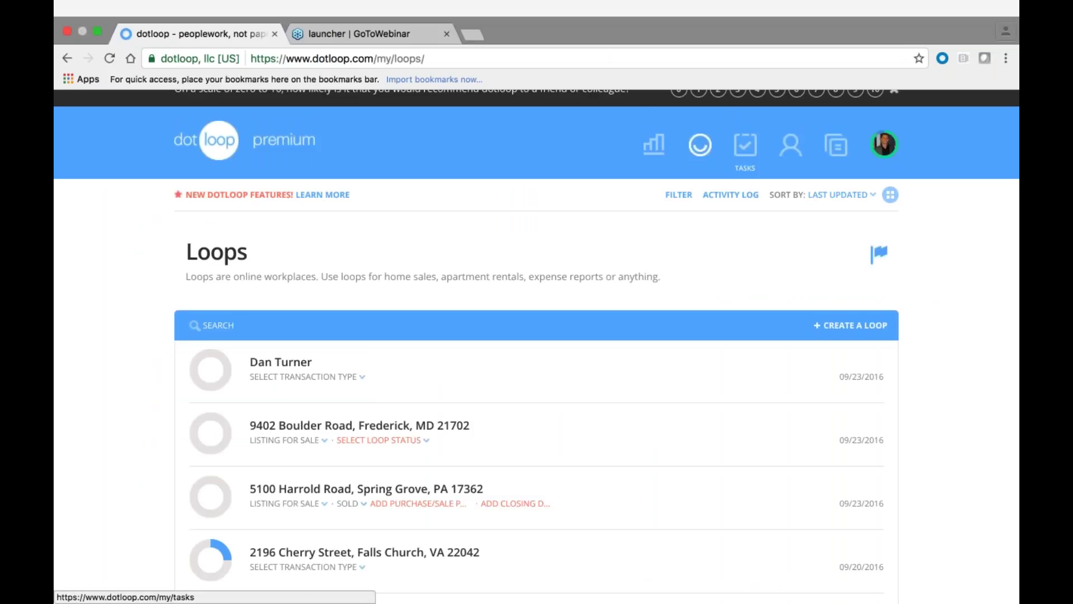
# Step: Return to the desktop showing the mirrored phones
pyautogui.click(834, 146)
pyautogui.hotkey('ctrl', 'Up')
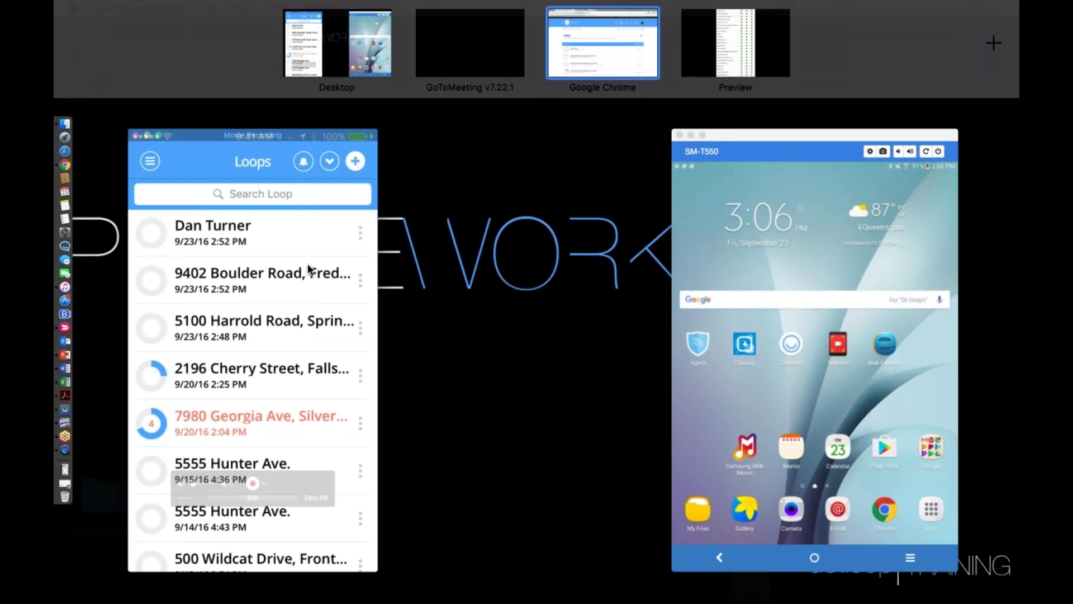
pyautogui.click(308, 271)
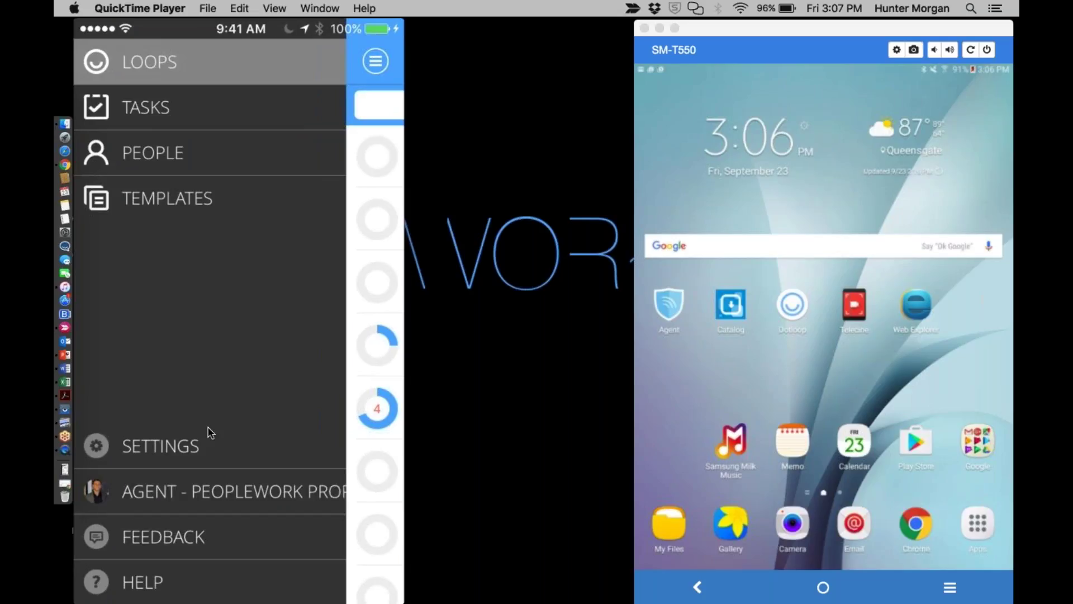
# Step: Open the Settings page in the iPhone dotloop app
pyautogui.click(146, 447)
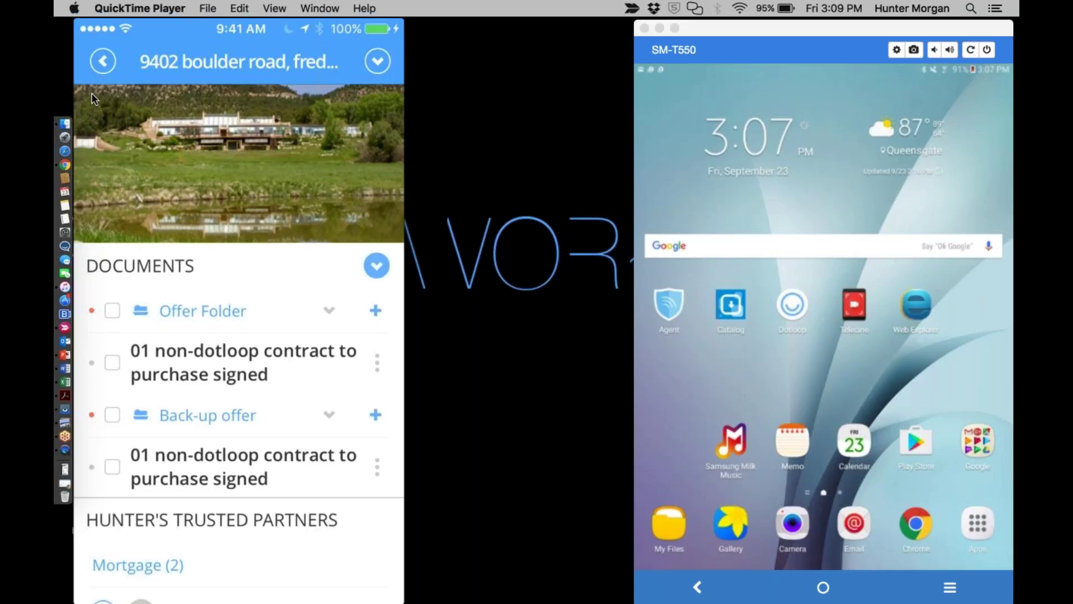
# Step: Exit dotloop on the mirrored iPhone to its home screen
pyautogui.moveTo(104, 479)
pyautogui.moveTo(129, 247)
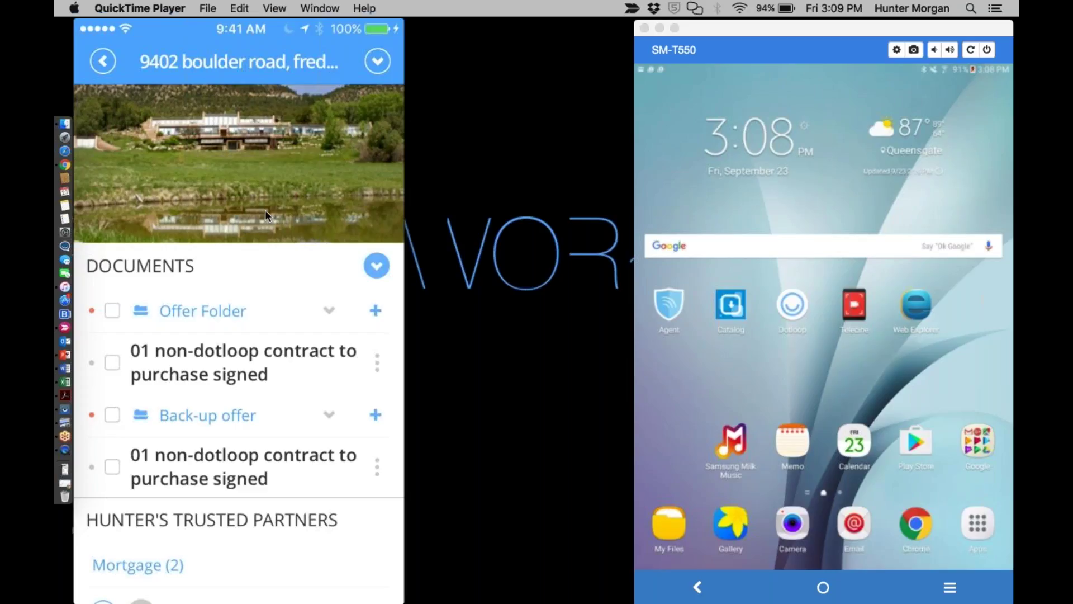
pyautogui.moveTo(234, 193)
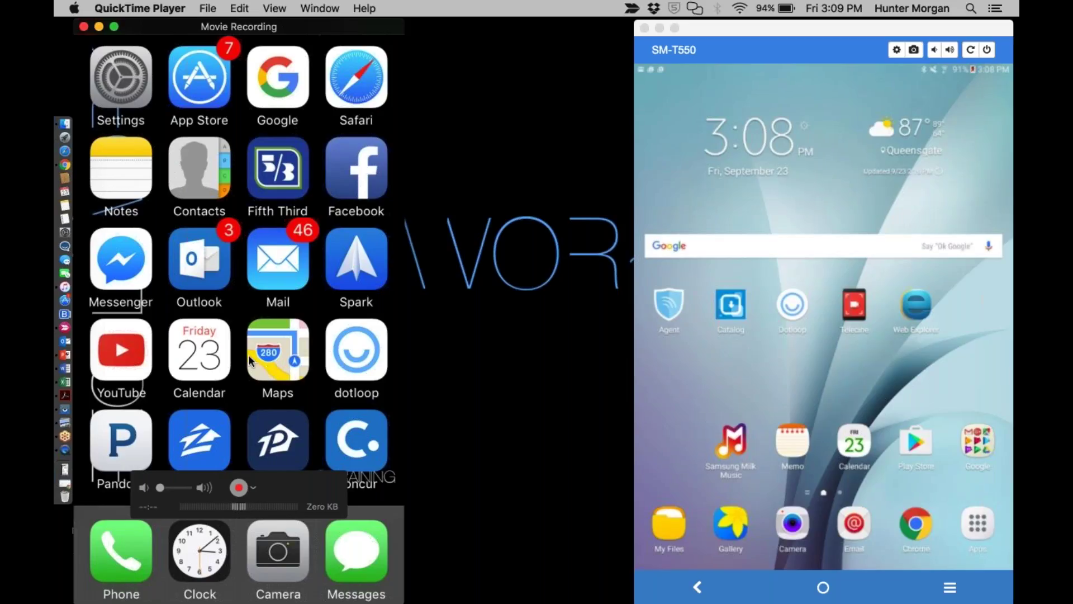
pyautogui.click(357, 345)
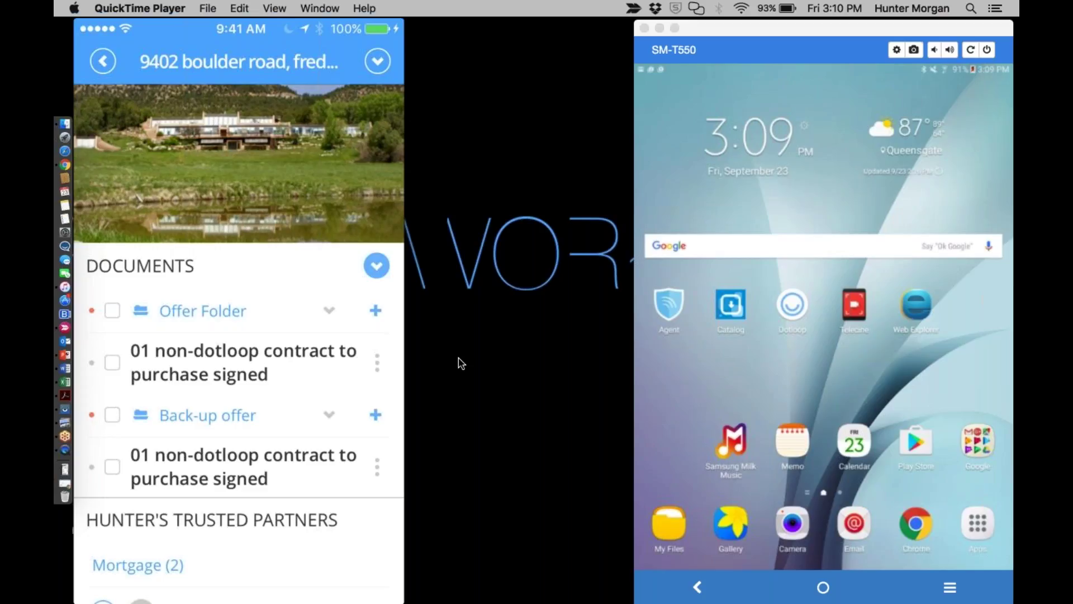
pyautogui.moveTo(388, 364)
pyautogui.click(375, 310)
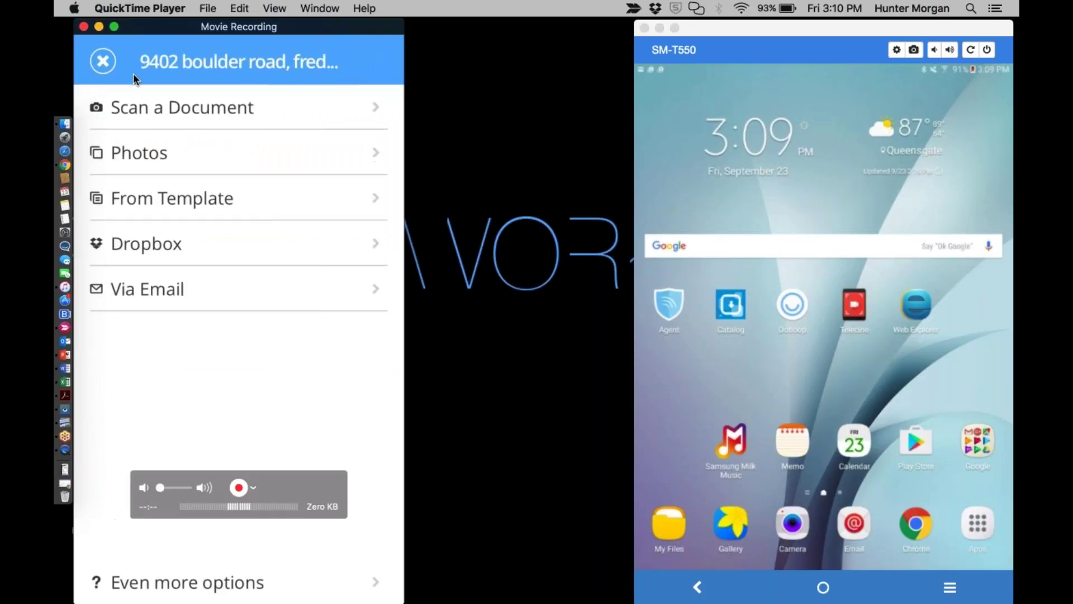
pyautogui.click(99, 44)
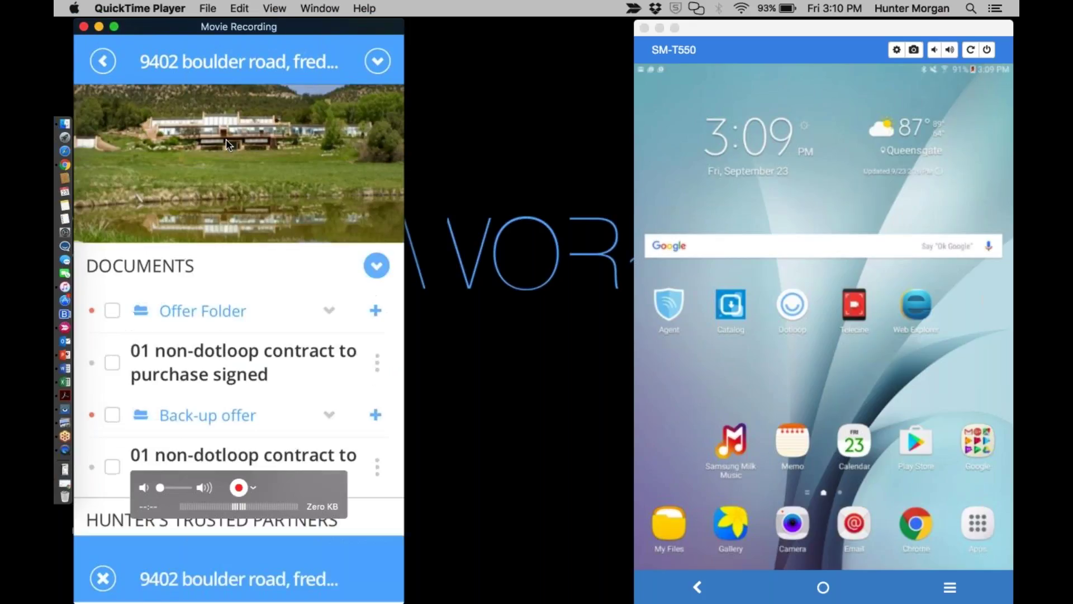
pyautogui.click(375, 310)
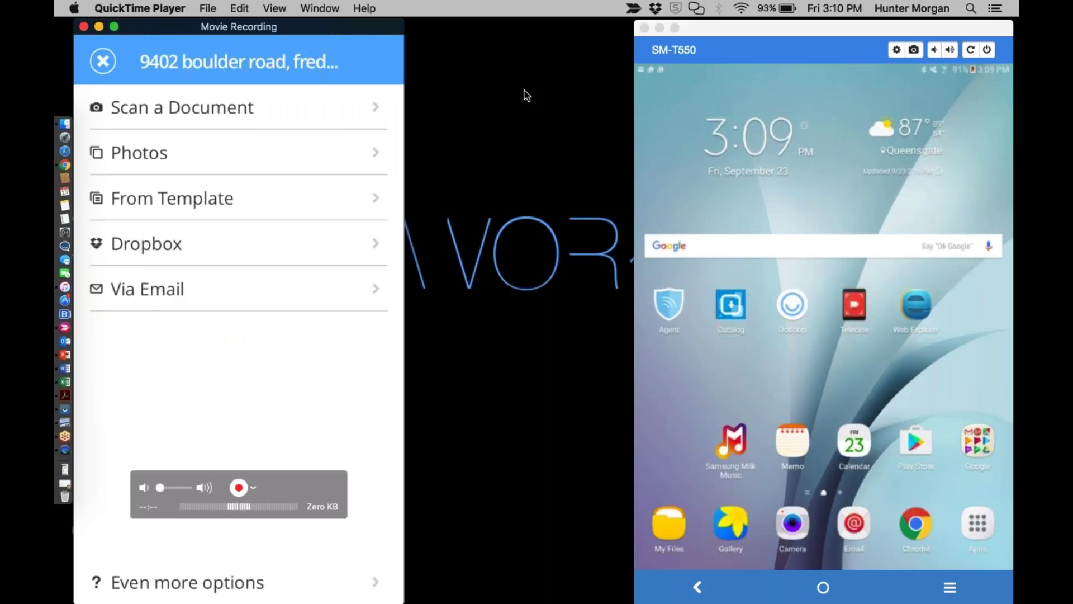
pyautogui.click(209, 110)
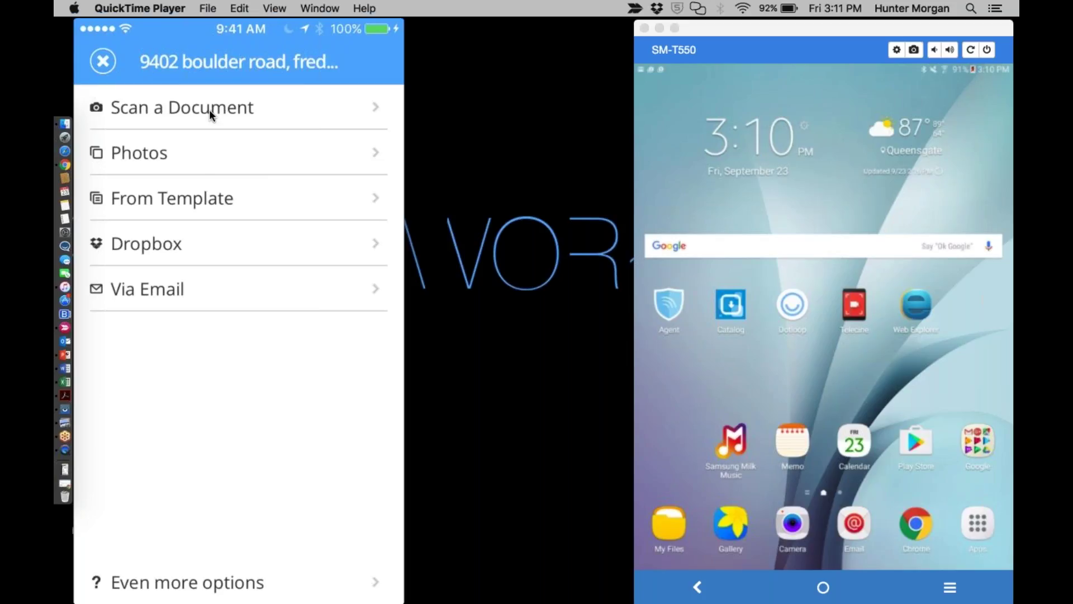
pyautogui.click(211, 114)
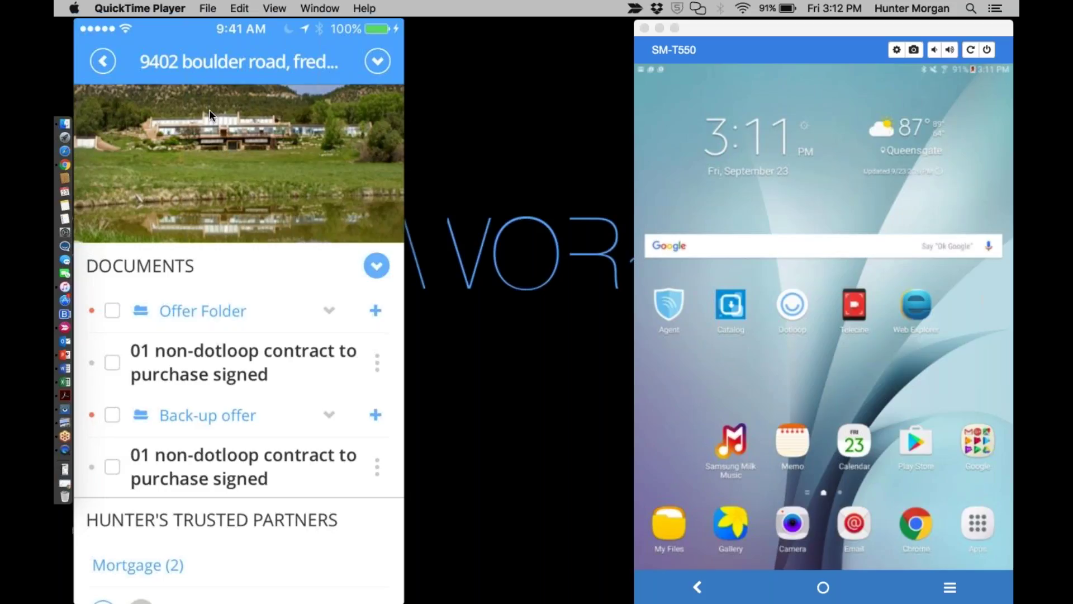
# Step: Open the '01 non-dotloop contract' and show its Messages, Host In Person Signing and Print options
pyautogui.click(209, 109)
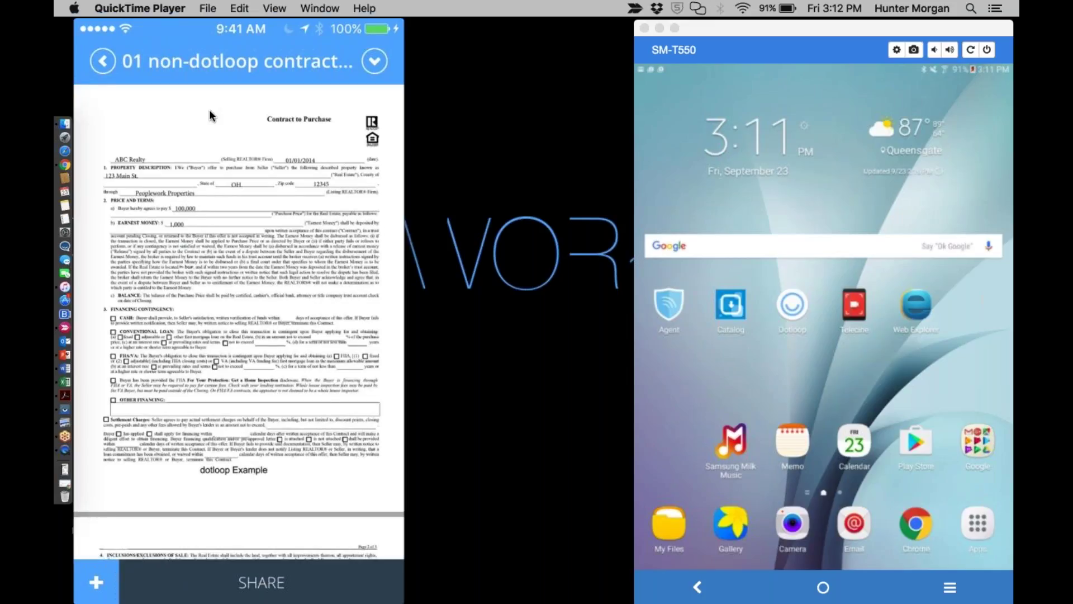
pyautogui.scroll(5, 209, 109)
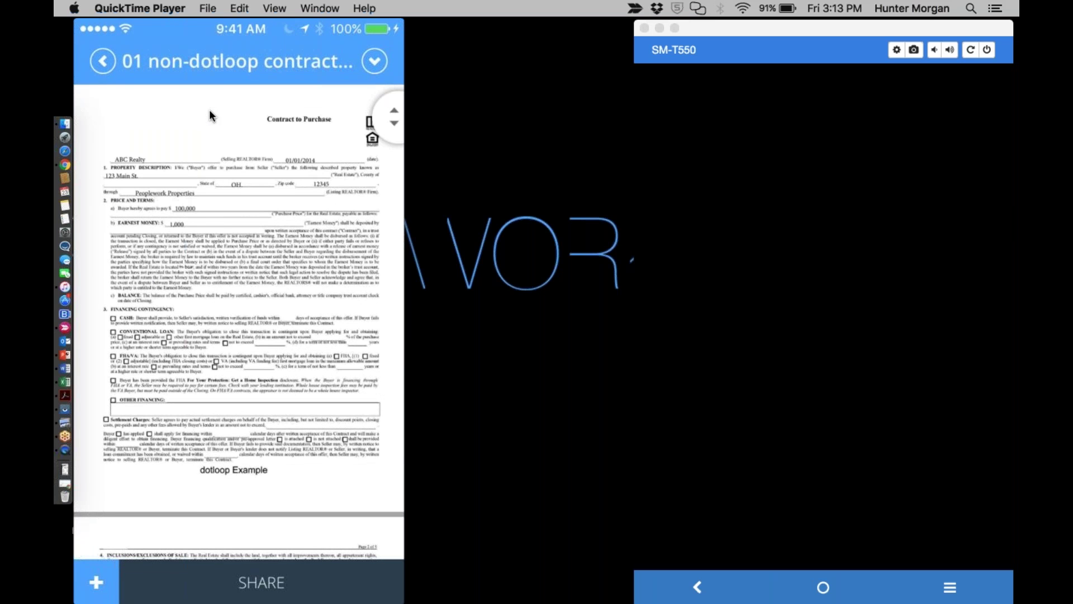
pyautogui.moveTo(102, 538)
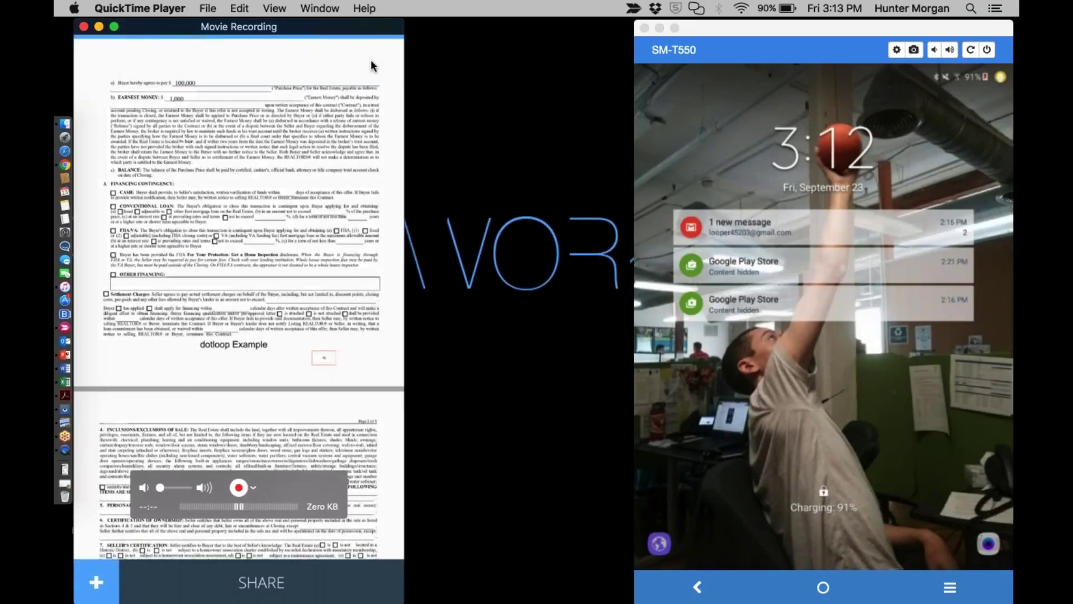
pyautogui.click(373, 62)
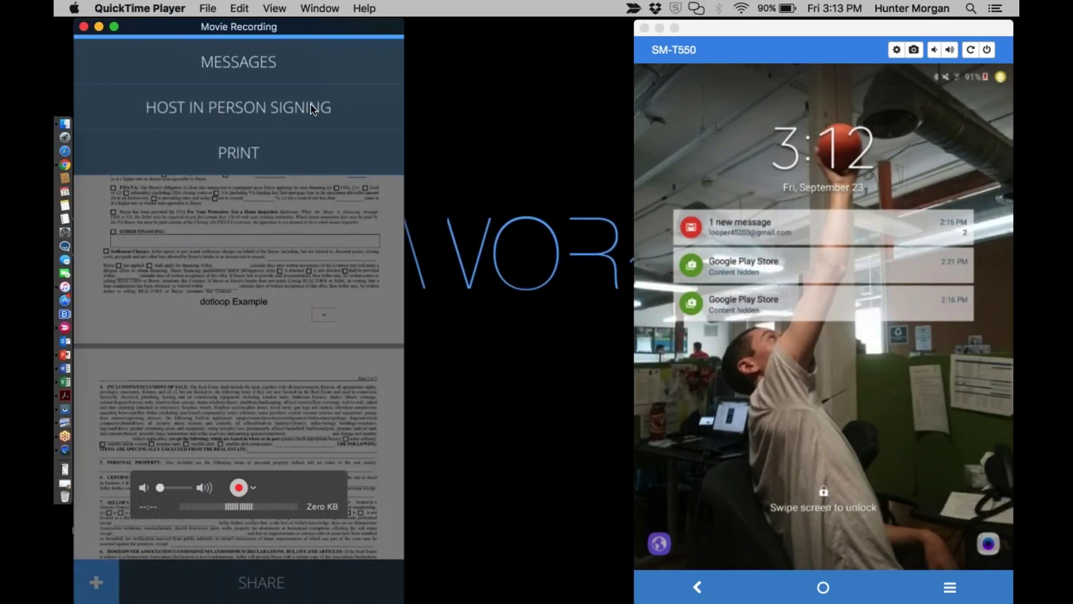
# Step: Choose Host In Person Signing for the '01 non-dotloop contract'
pyautogui.click(311, 107)
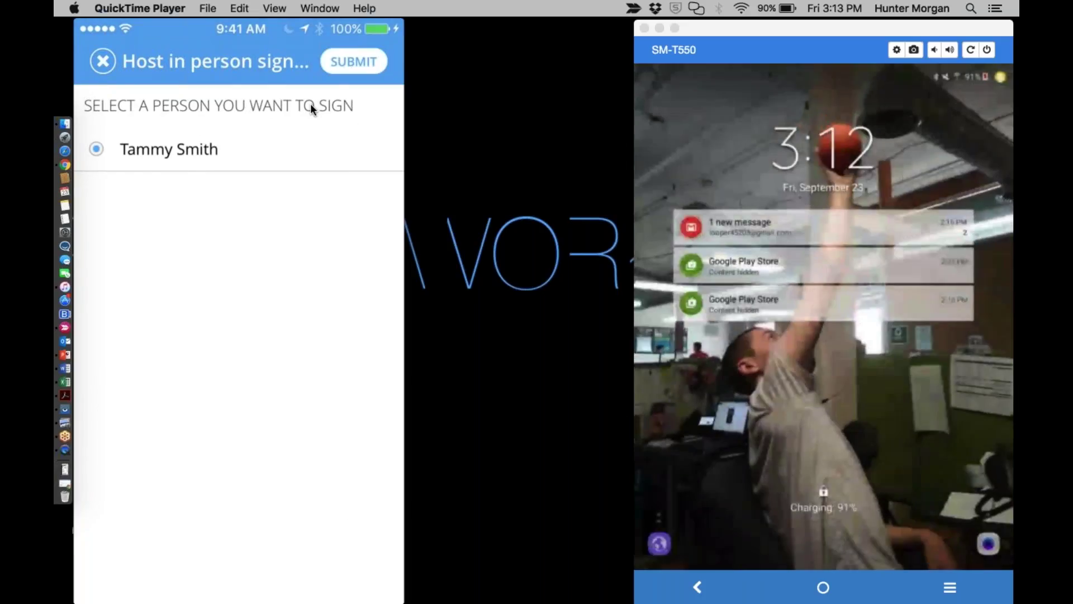
# Step: Confirm the chosen signer, unlock the tablet with its password, and switch to Chrome's dotloop Loops page
pyautogui.click(354, 73)
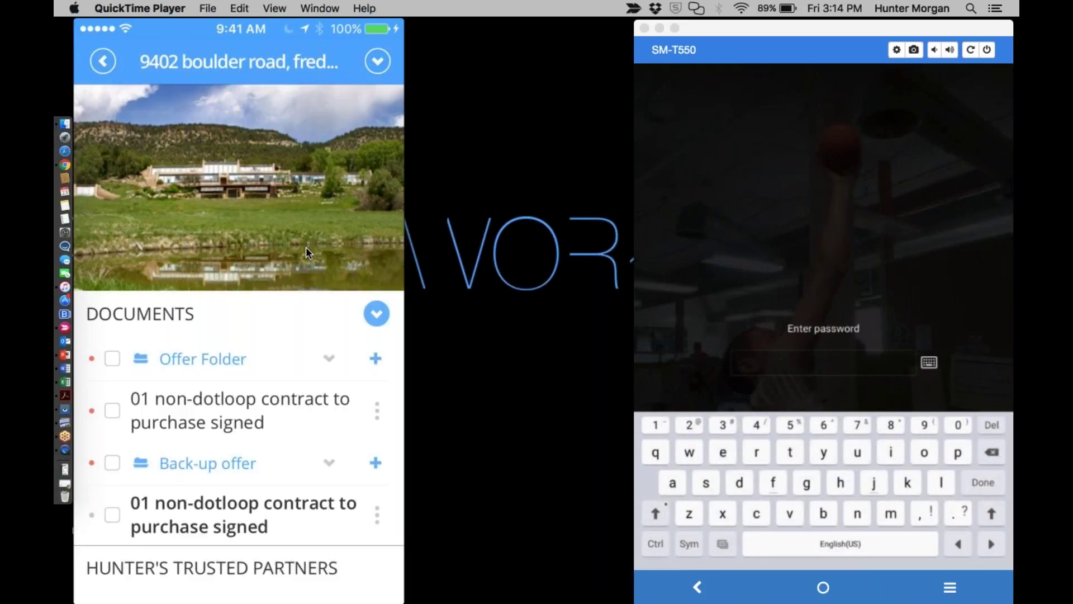
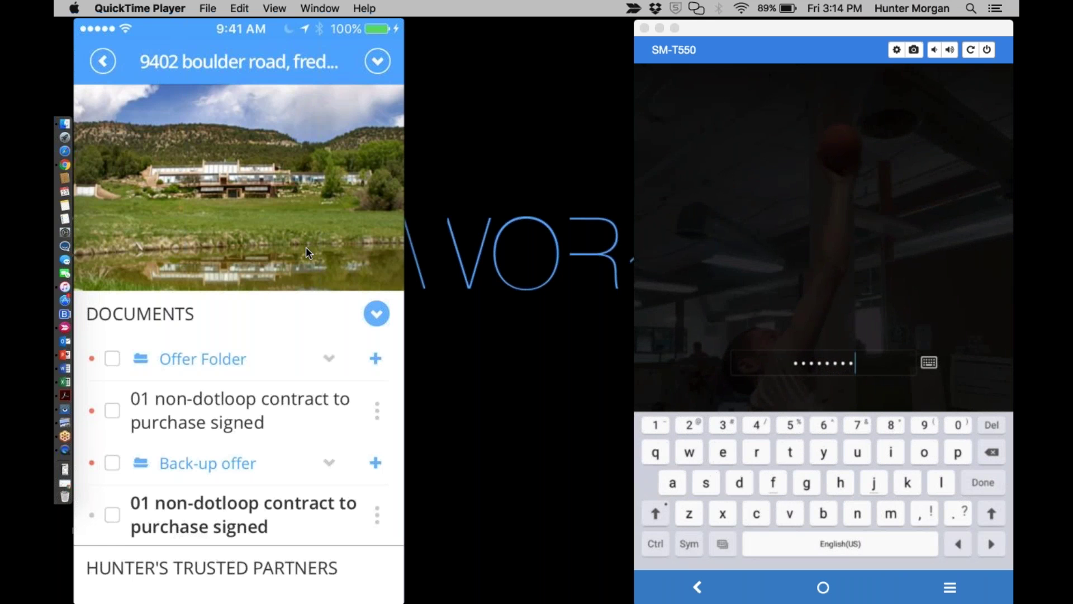
pyautogui.press('Return')
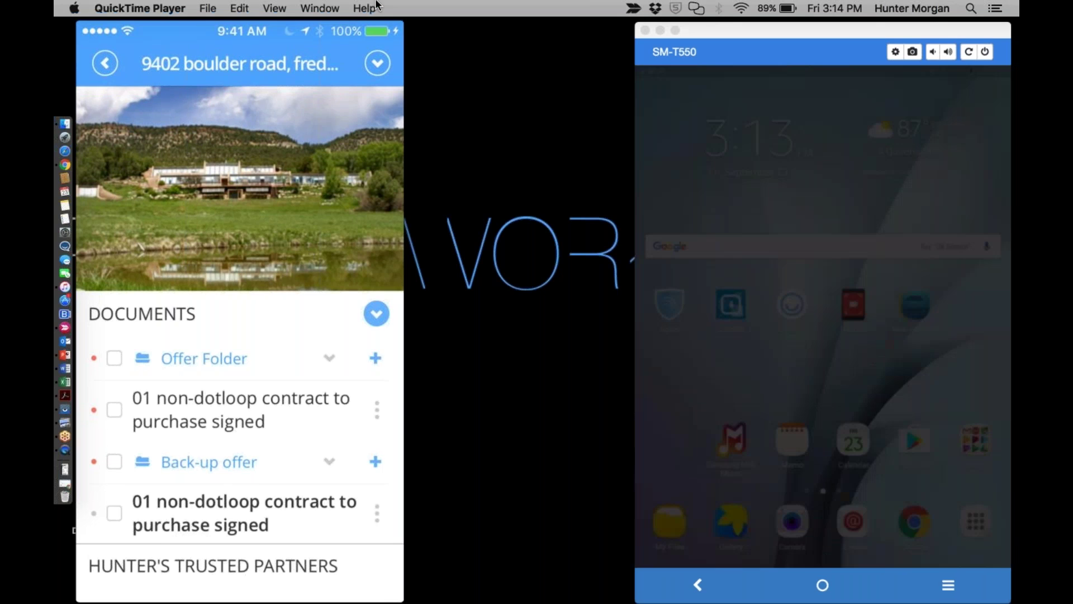
pyautogui.hotkey('ctrl', 'Up')
pyautogui.click(601, 53)
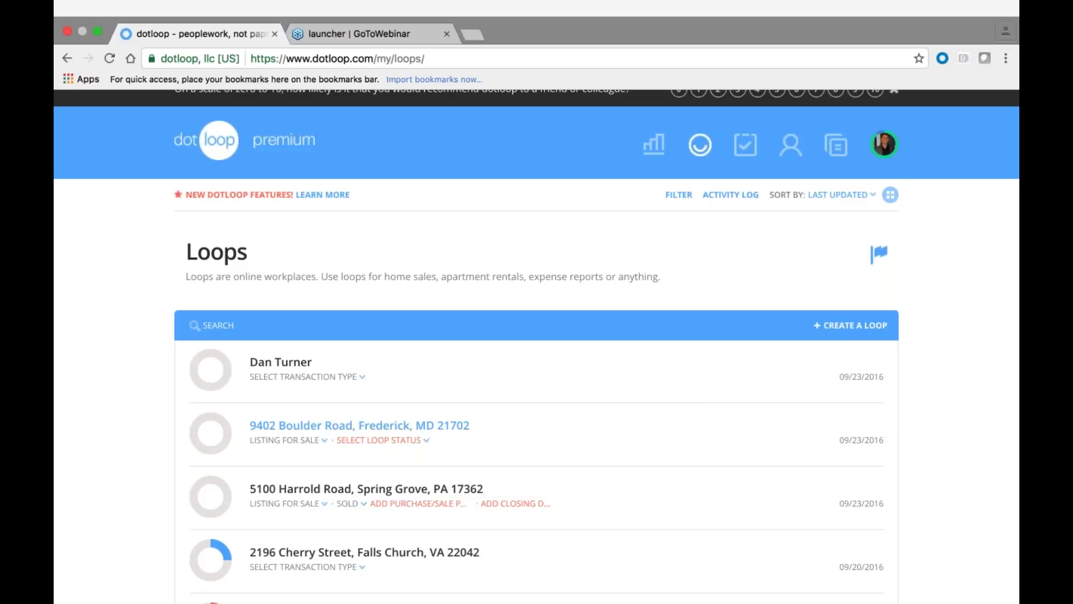
# Step: Open the account avatar's dropdown on the web to review the available profiles
pyautogui.click(884, 145)
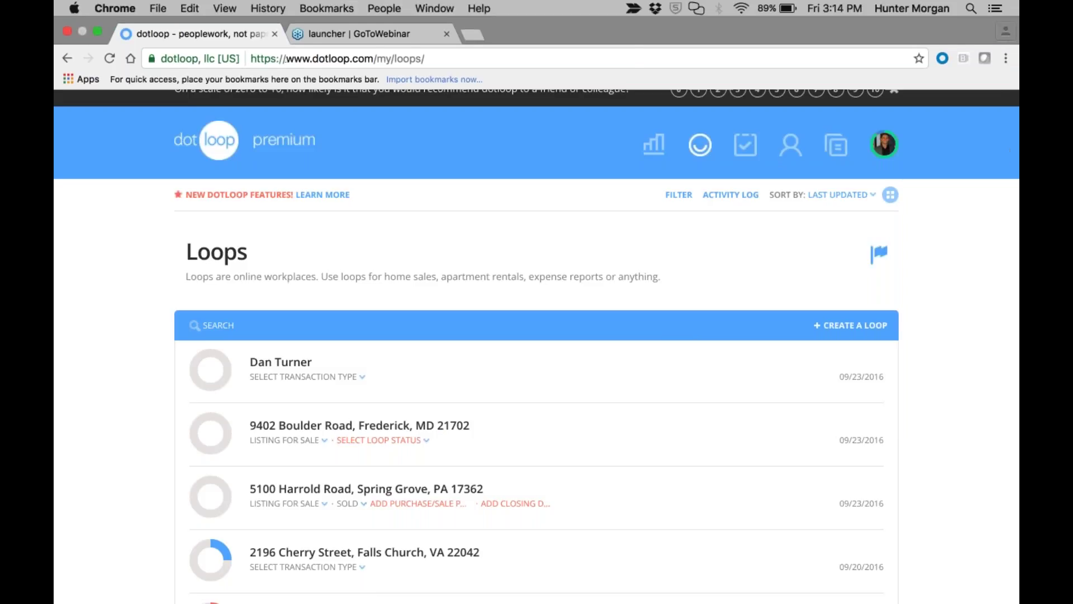
pyautogui.click(879, 140)
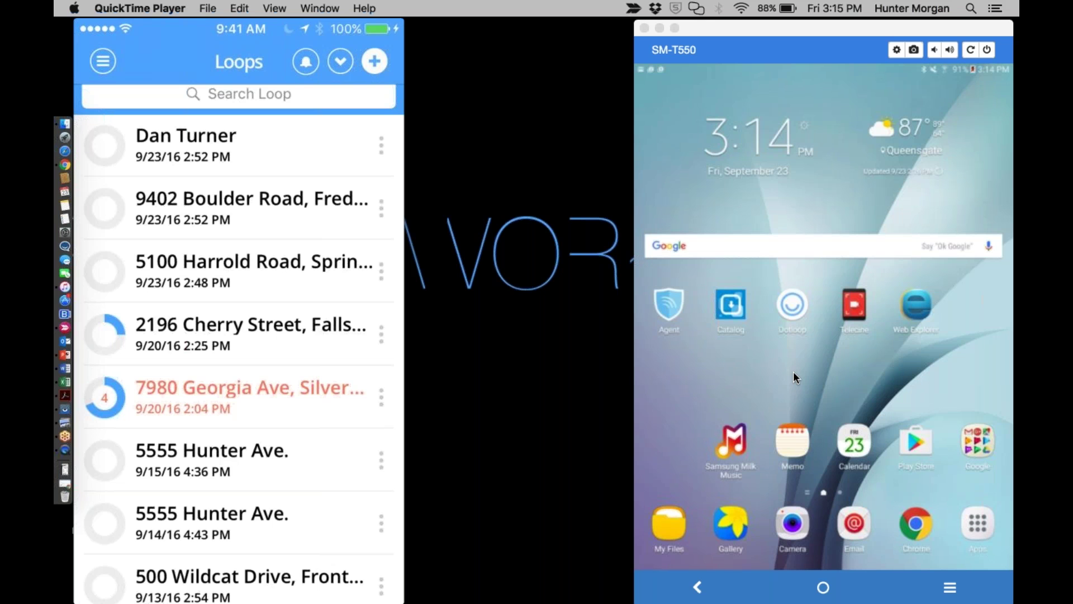
# Step: Switch to the Preview space showing the Desktop, iOS and Android feature comparison table
pyautogui.hotkey('ctrl', 'Up')
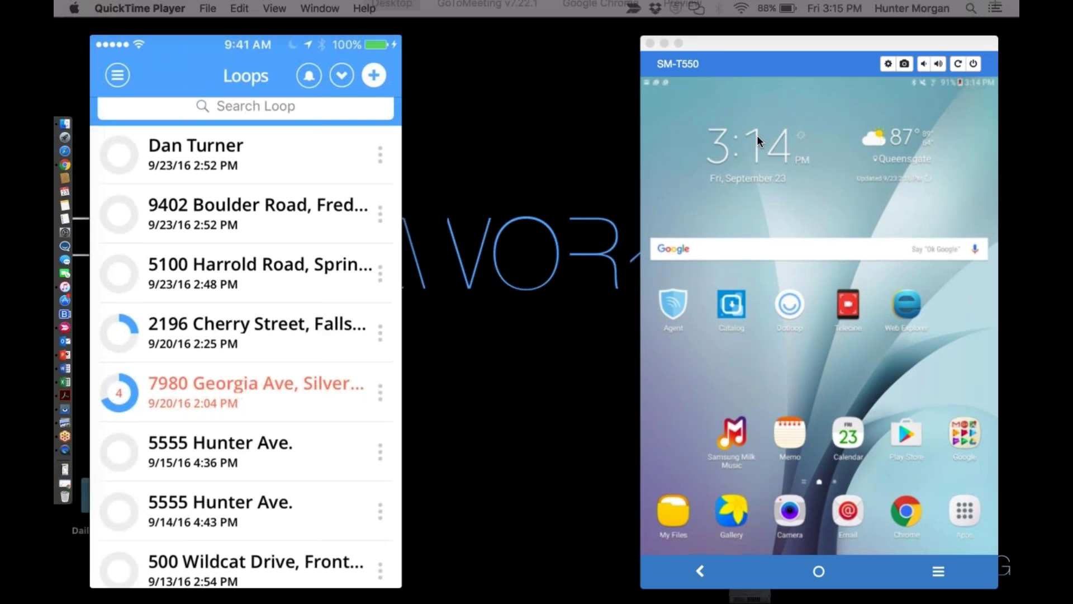
pyautogui.click(817, 60)
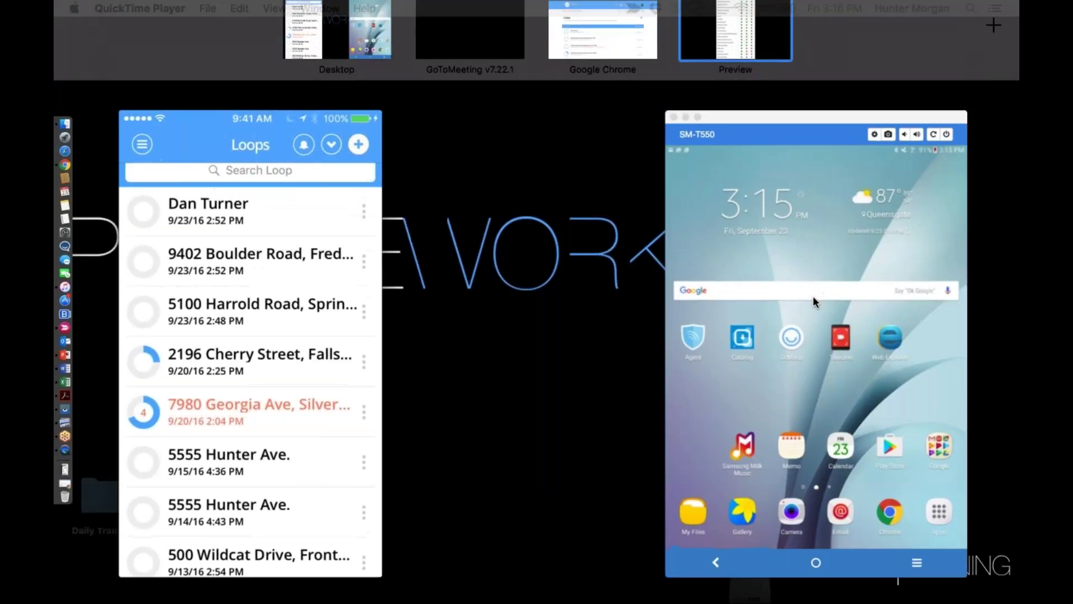
# Step: Leave the Preview table and return to the desktop with the mirrored Vysor tablet
pyautogui.click(813, 297)
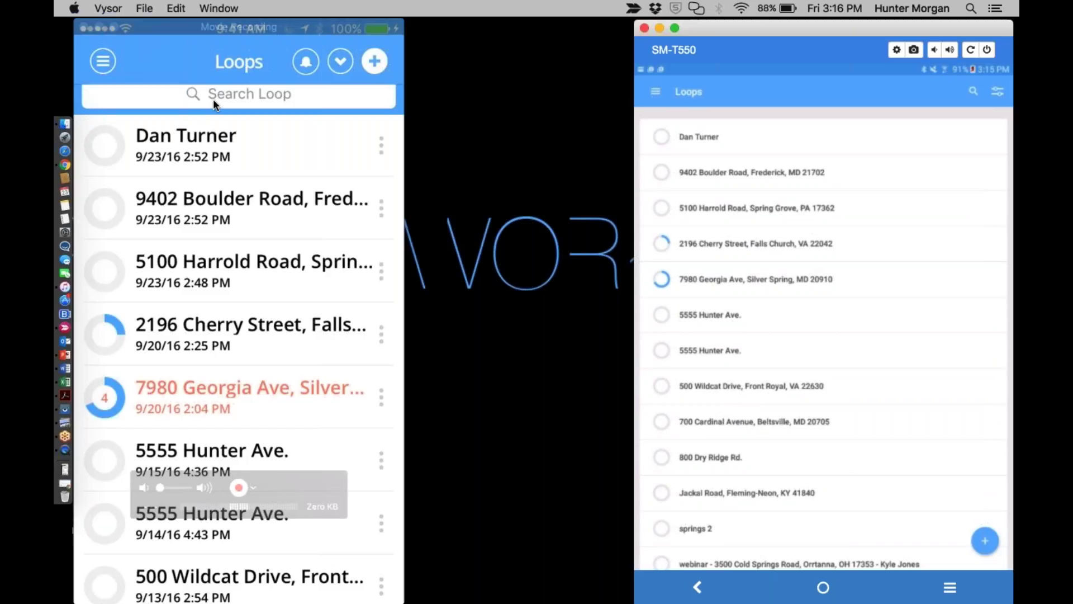
pyautogui.click(657, 93)
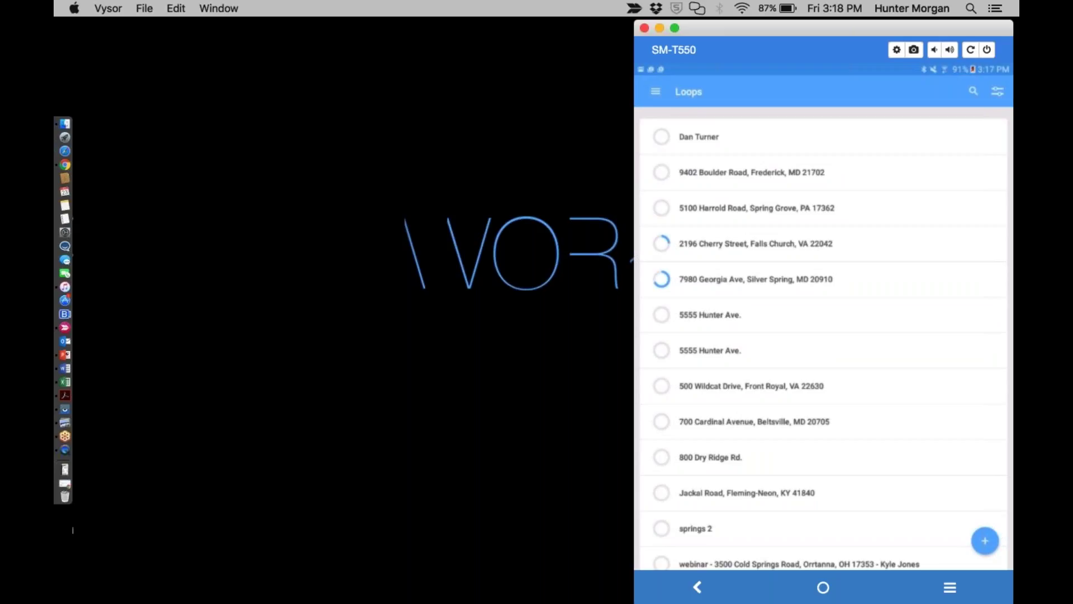
pyautogui.click(752, 172)
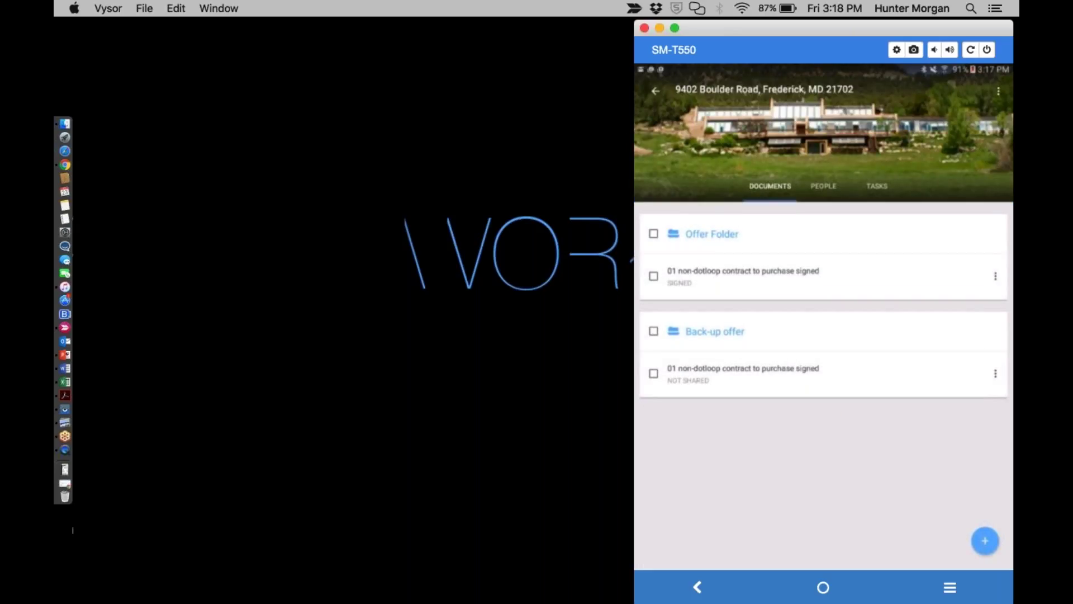
pyautogui.hotkey('ctrl', 'Up')
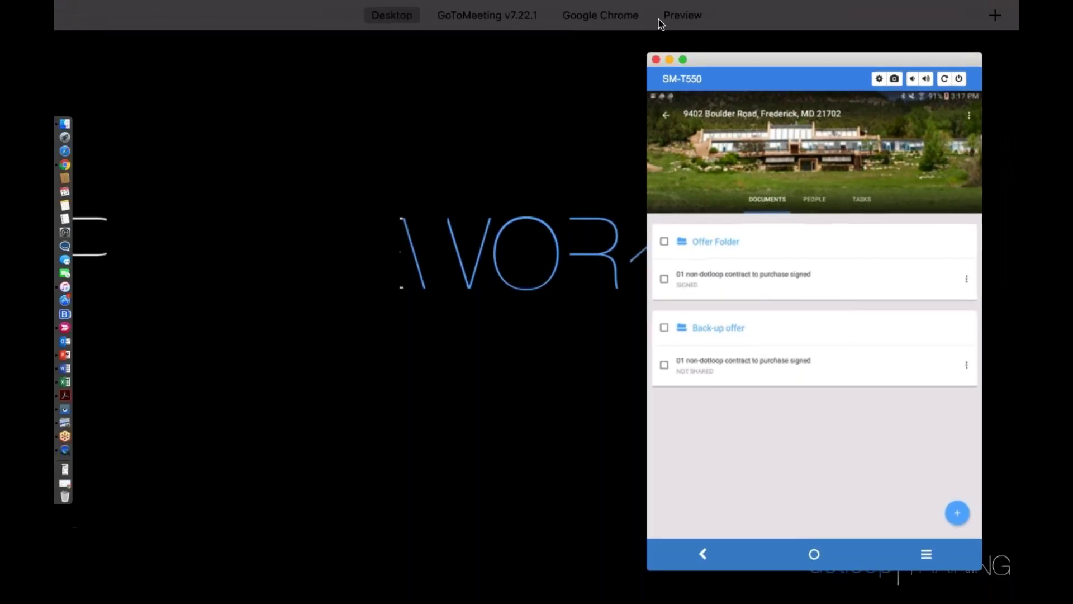
pyautogui.click(625, 58)
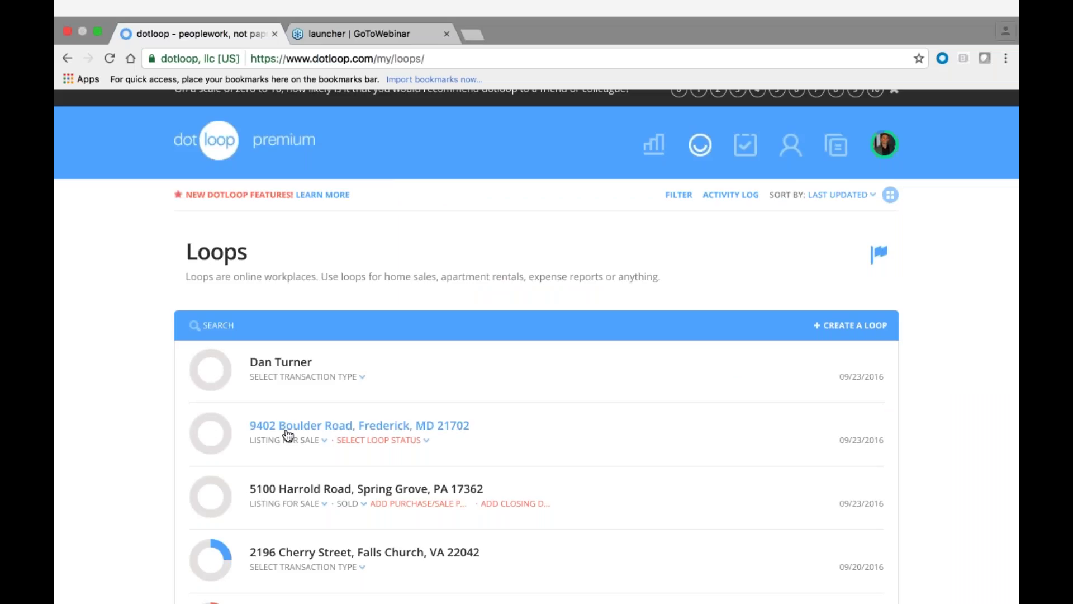
pyautogui.click(286, 435)
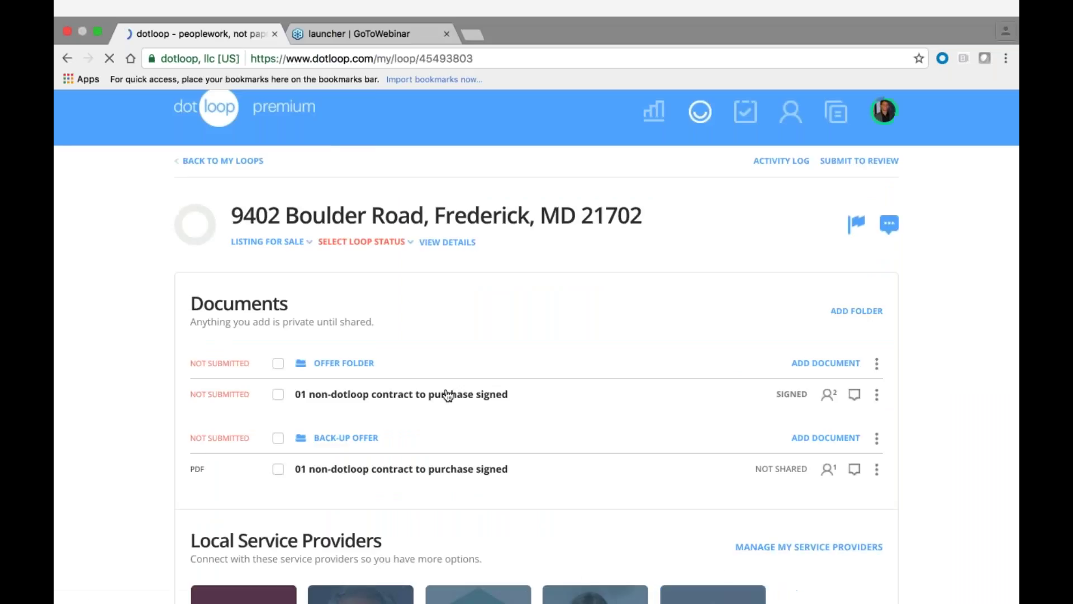
pyautogui.scroll(-5, 446, 388)
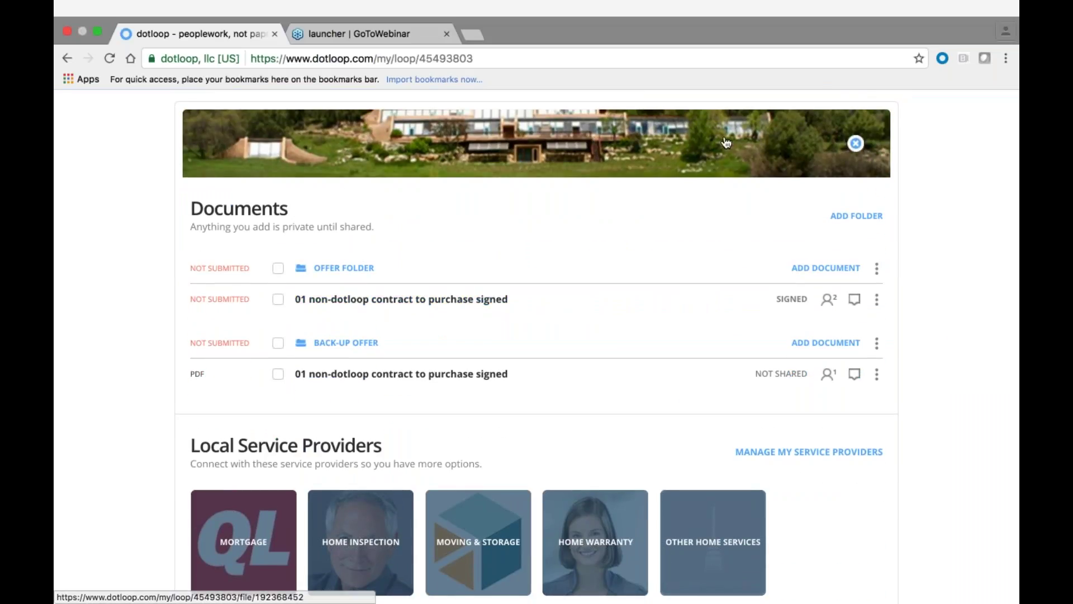
pyautogui.scroll(1, 278, 300)
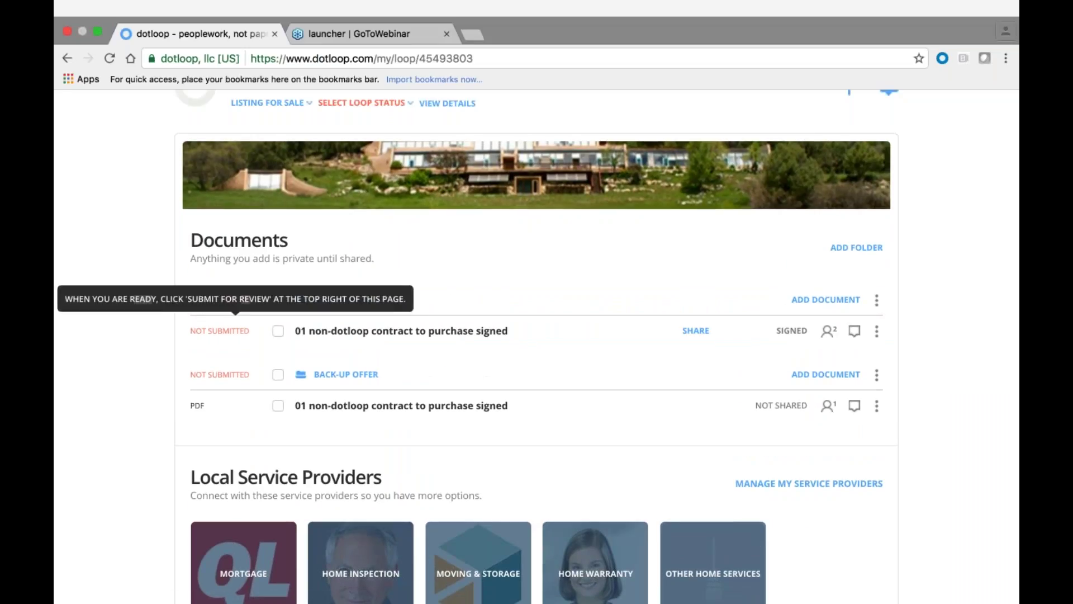
pyautogui.click(278, 300)
pyautogui.click(278, 404)
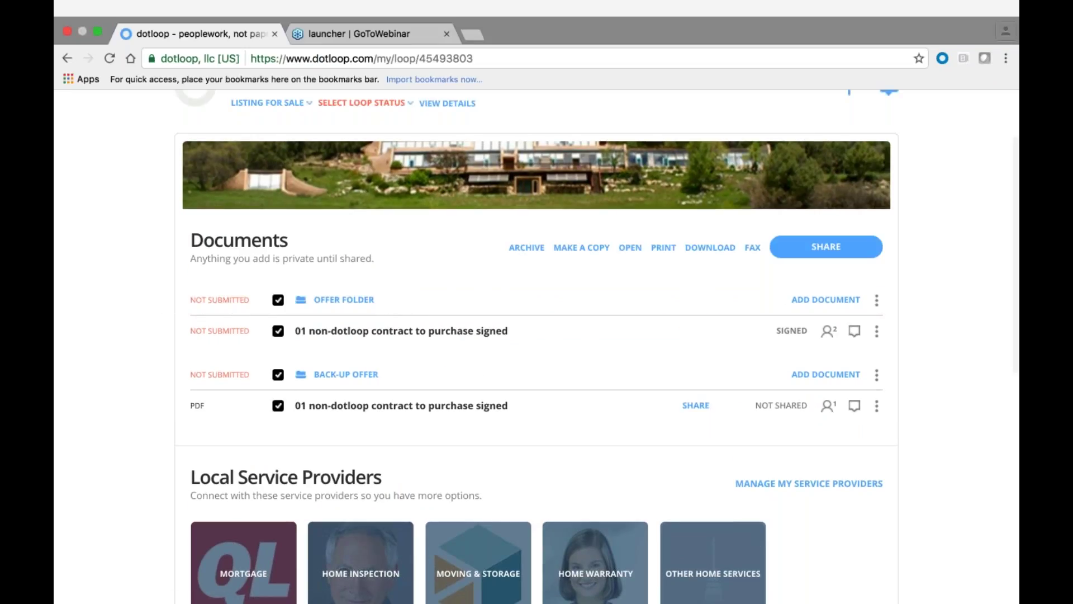
pyautogui.click(630, 250)
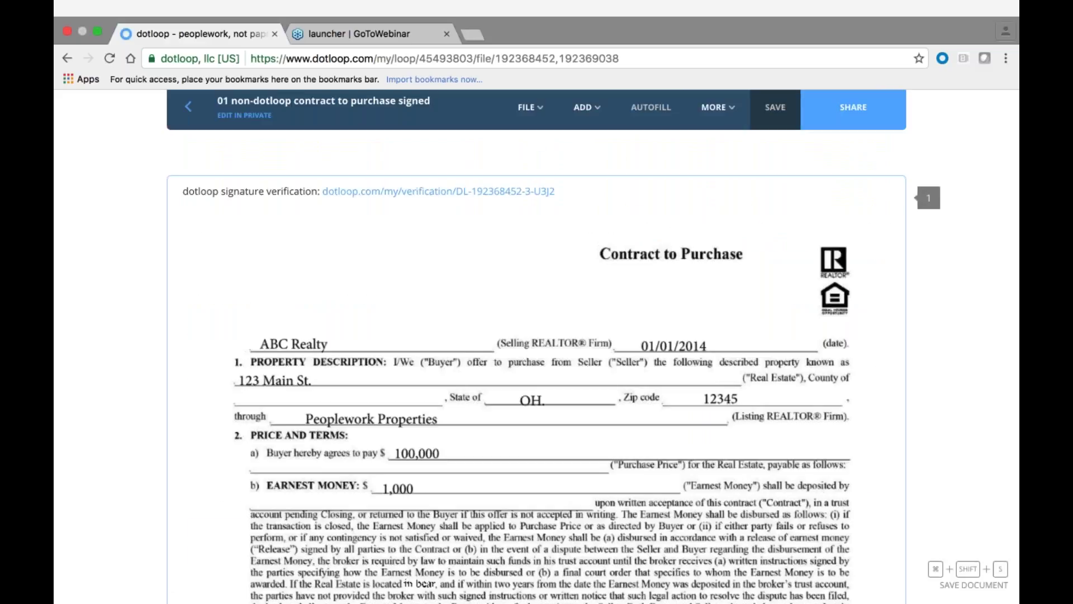
pyautogui.click(718, 107)
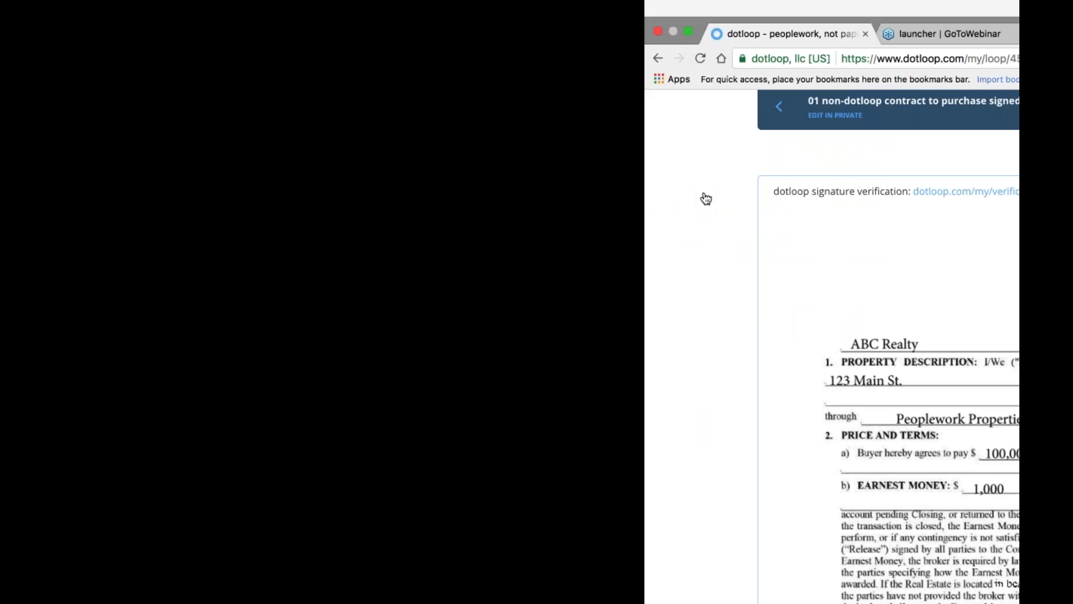
# Step: Return to the mirrored-tablet desktop, close the Vysor window, and bring up Launchpad
pyautogui.hotkey('ctrl', 'Up')
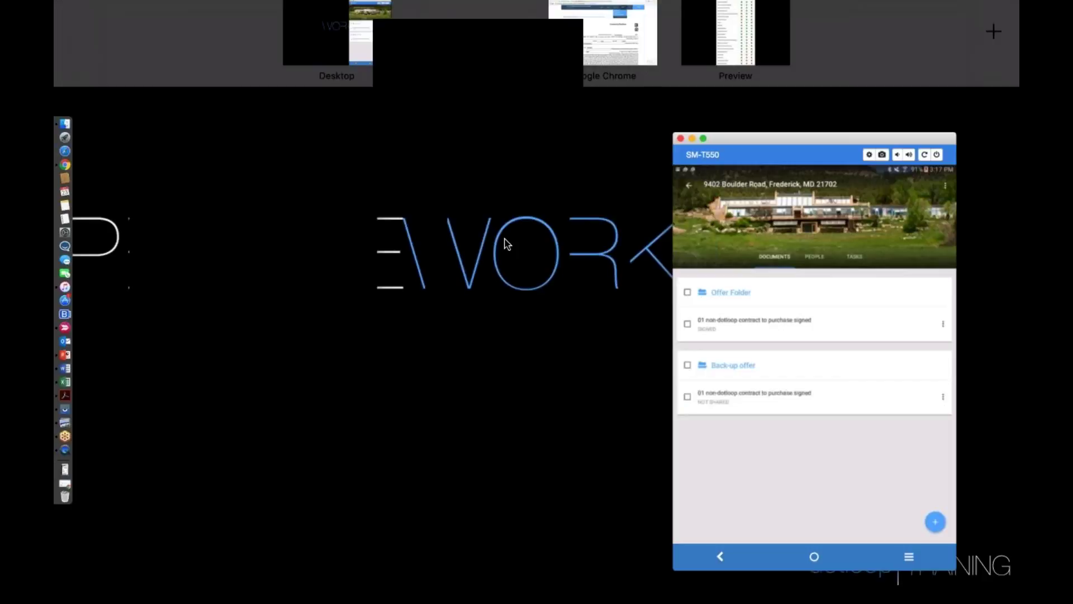
pyautogui.click(568, 287)
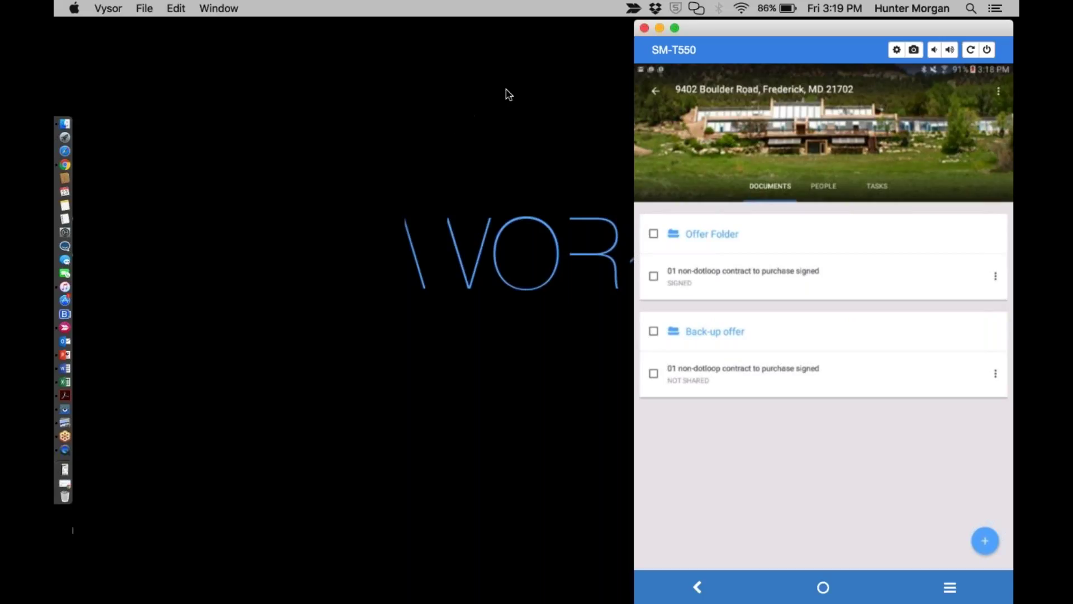
pyautogui.click(645, 28)
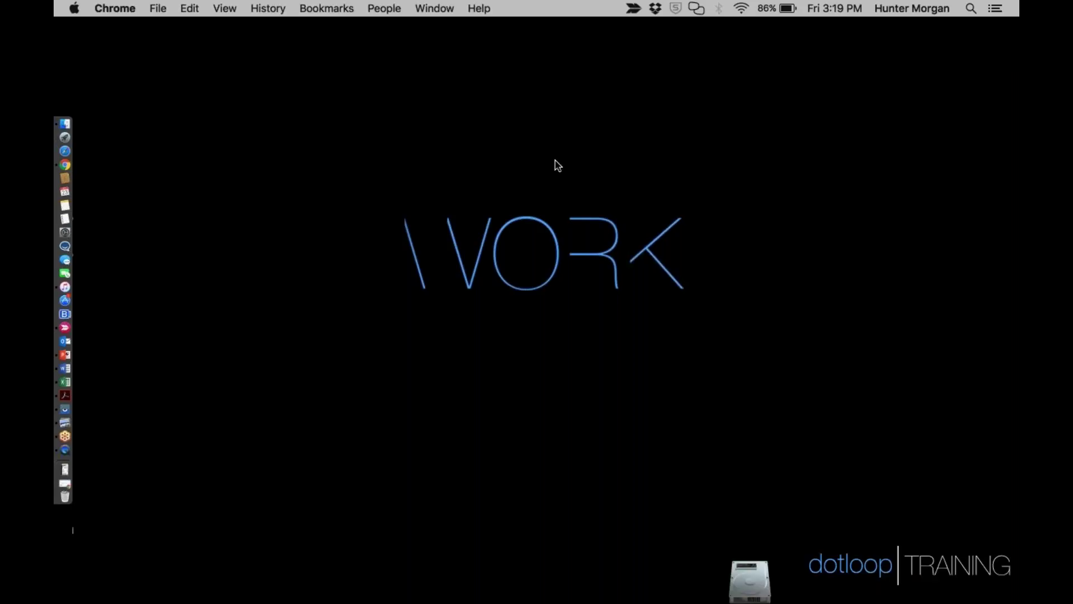
pyautogui.click(558, 165)
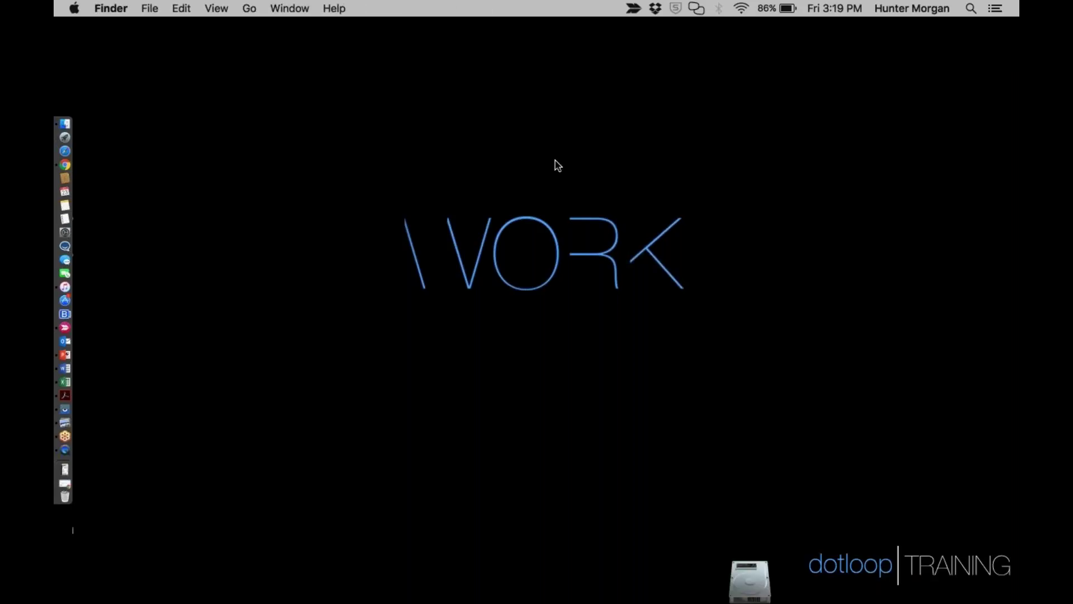
pyautogui.press('F4')
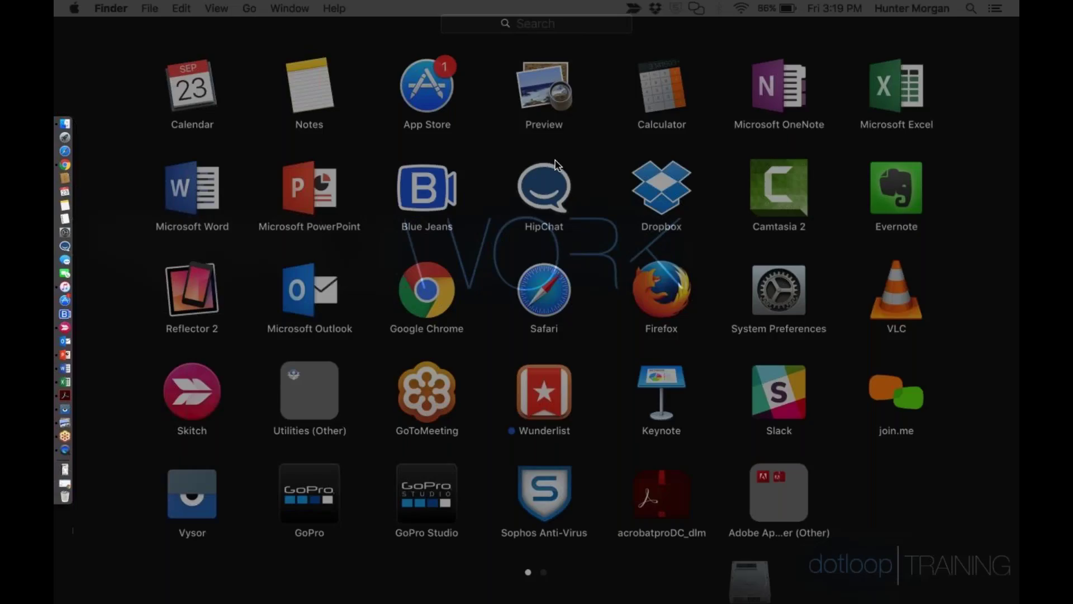
# Step: Launch Reflector 2 from Launchpad, then search 'quick' to start QuickTime Player
pyautogui.click(195, 294)
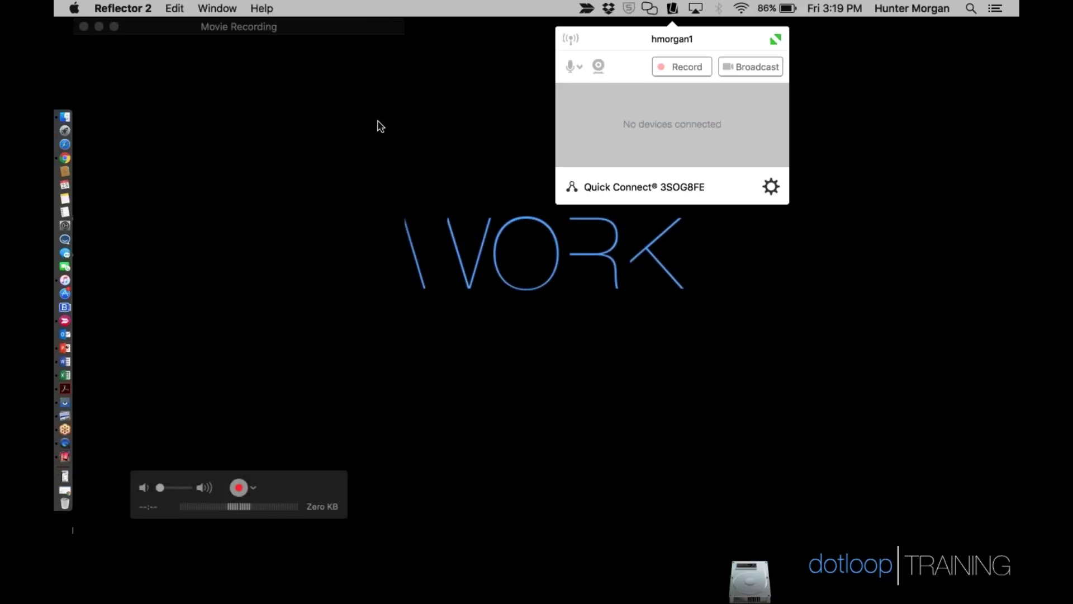
pyautogui.press('F4')
pyautogui.click(547, 30)
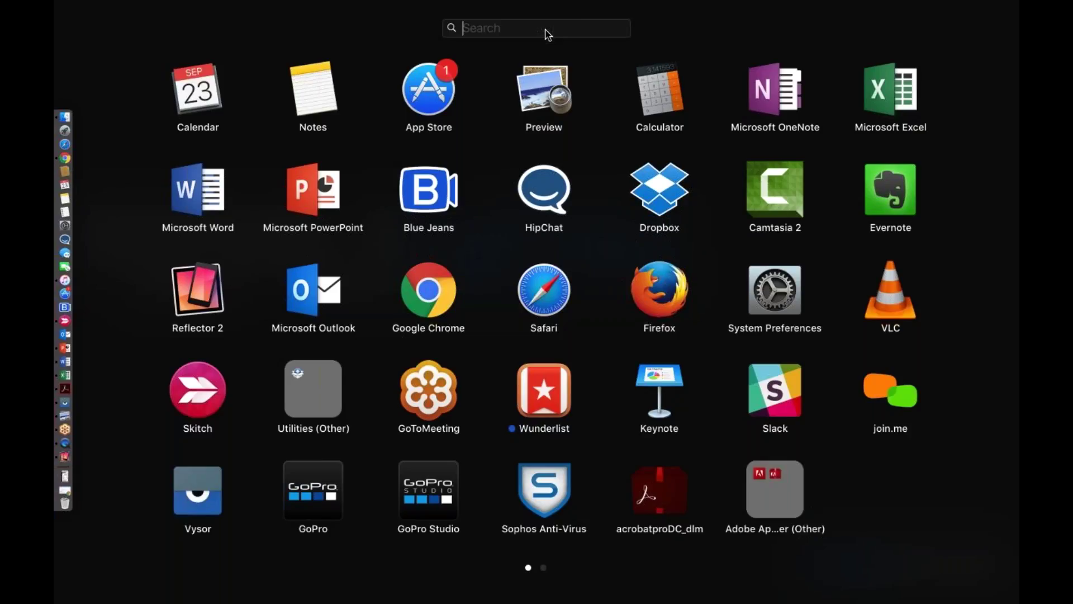
pyautogui.write('quick')
pyautogui.press('Return')
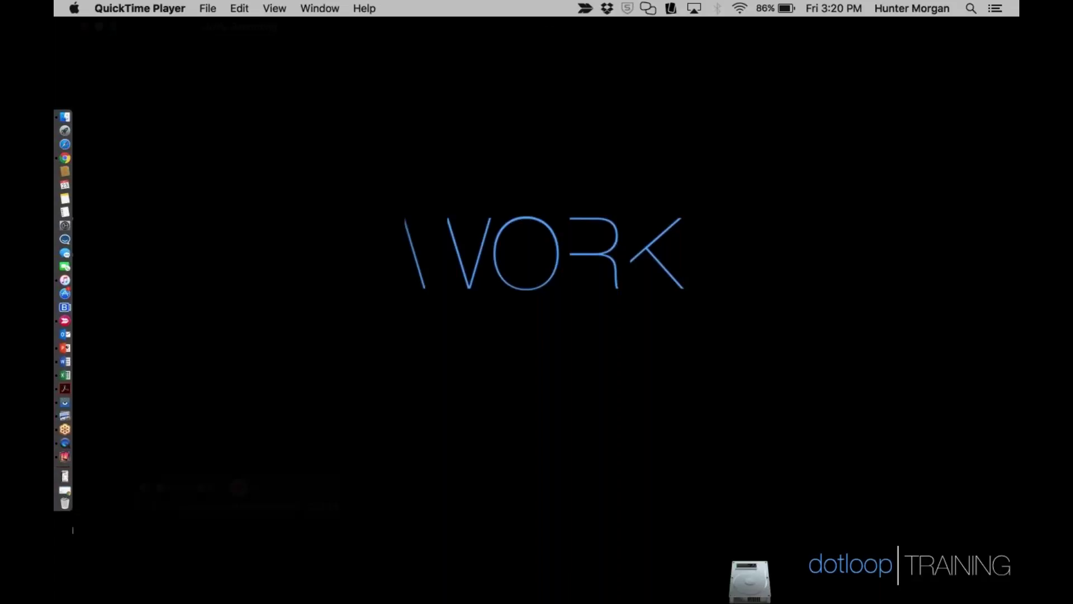
pyautogui.click(207, 9)
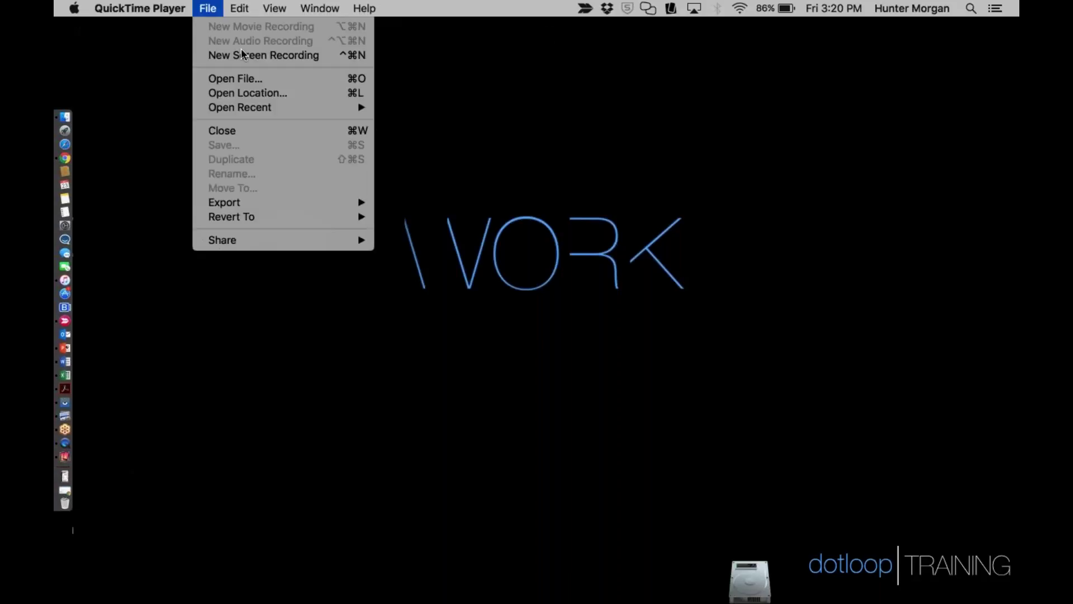
pyautogui.click(247, 55)
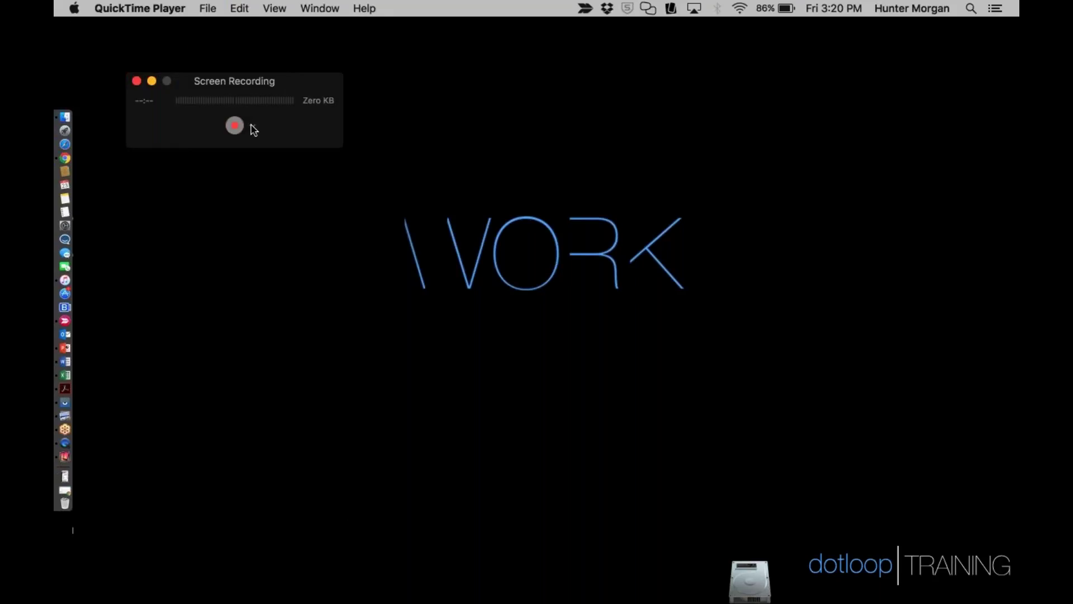
pyautogui.click(253, 126)
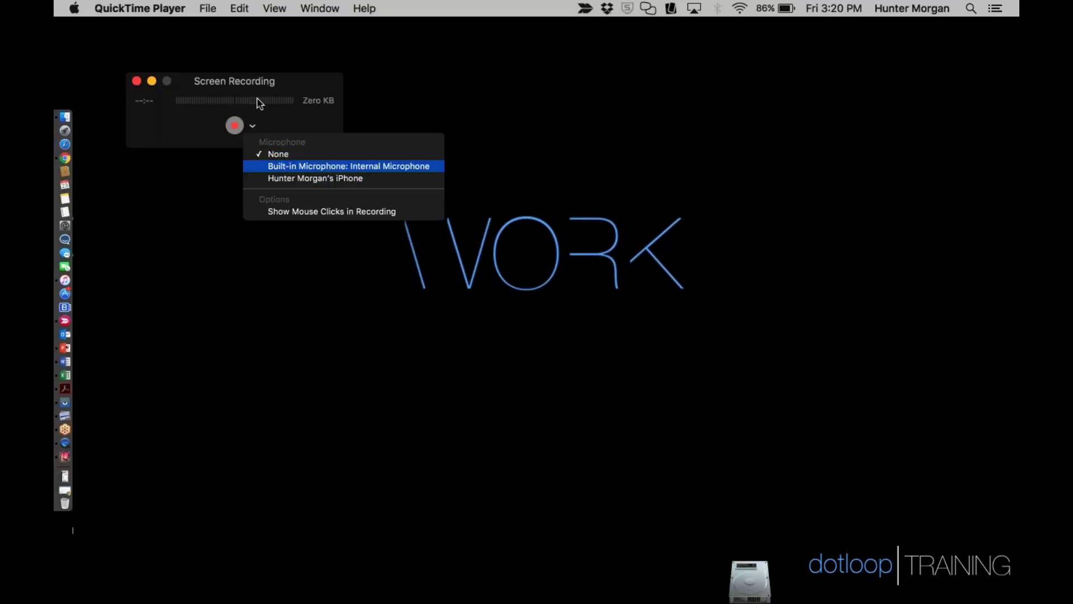
pyautogui.press('Return')
pyautogui.click(137, 82)
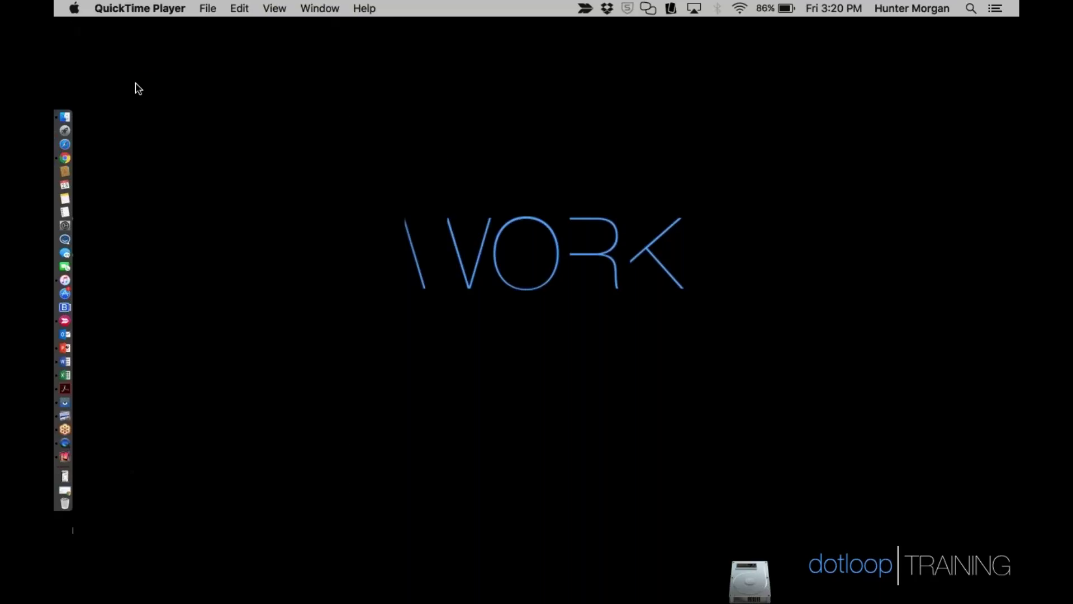
pyautogui.click(212, 9)
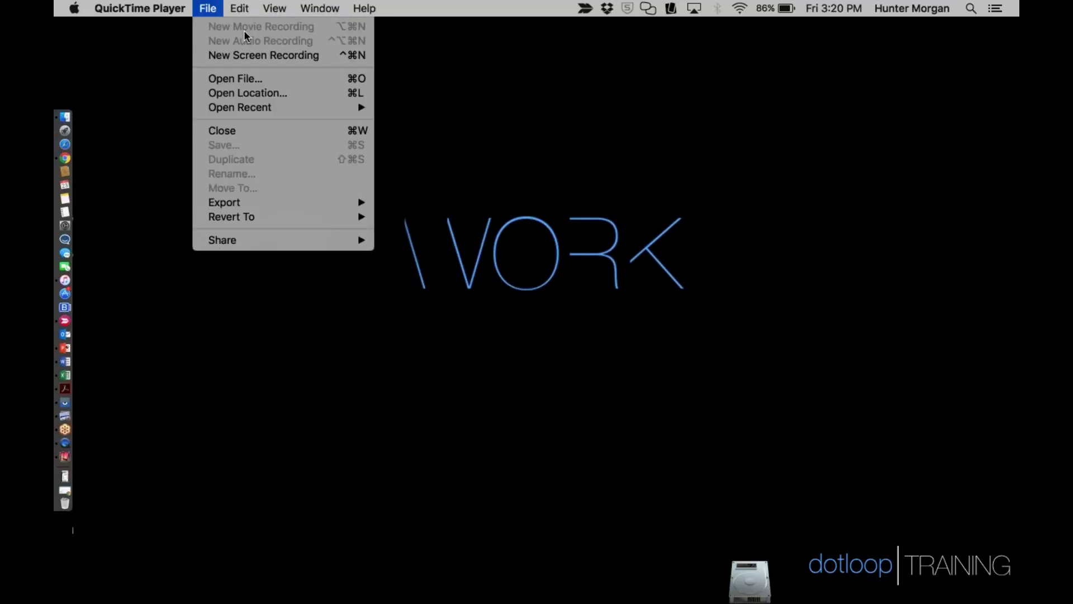
pyautogui.click(414, 115)
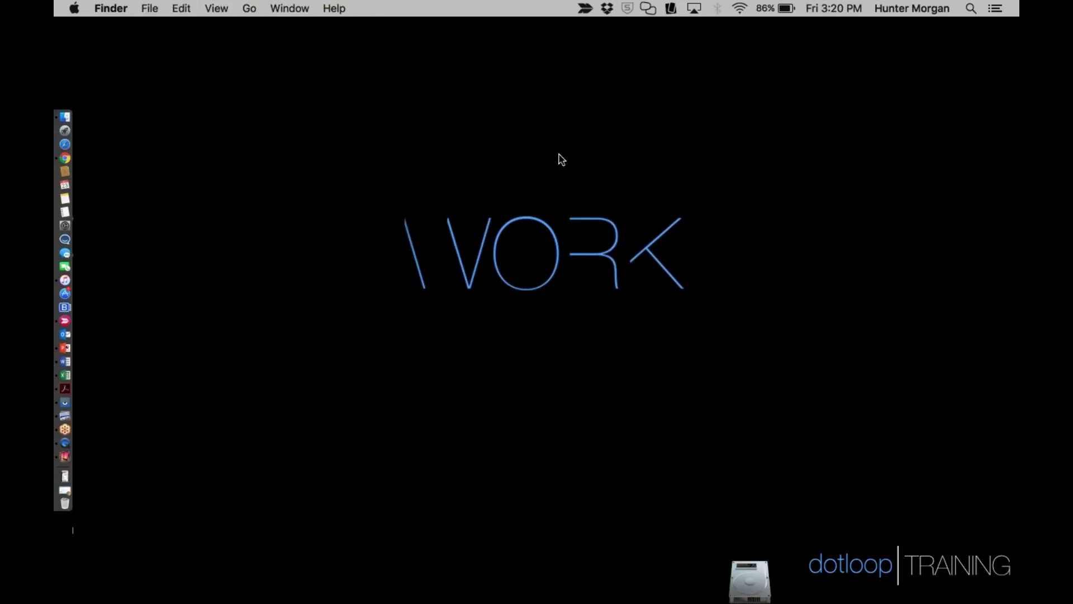
# Step: Launch Vysor from Launchpad, then switch to and close the Movie Recording window
pyautogui.press('F4')
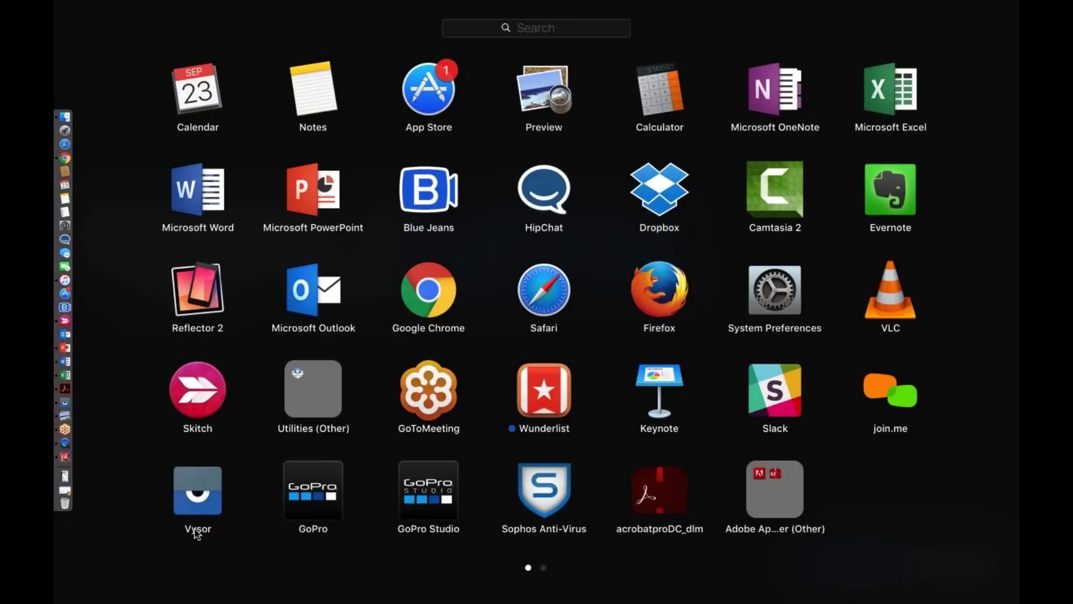
pyautogui.click(206, 484)
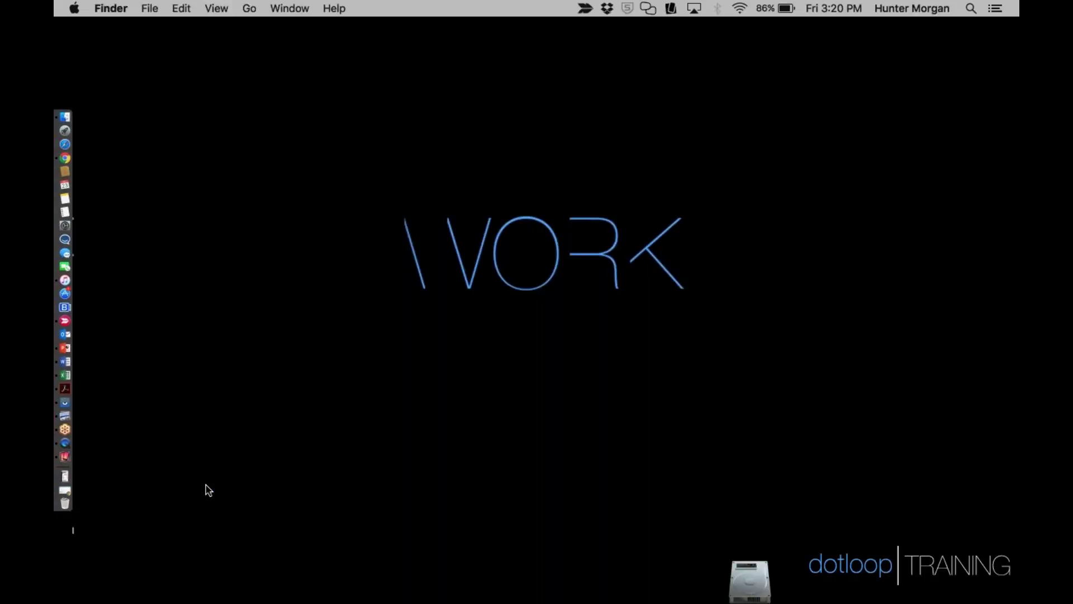
pyautogui.hotkey('ctrl', 'Up')
pyautogui.click(343, 513)
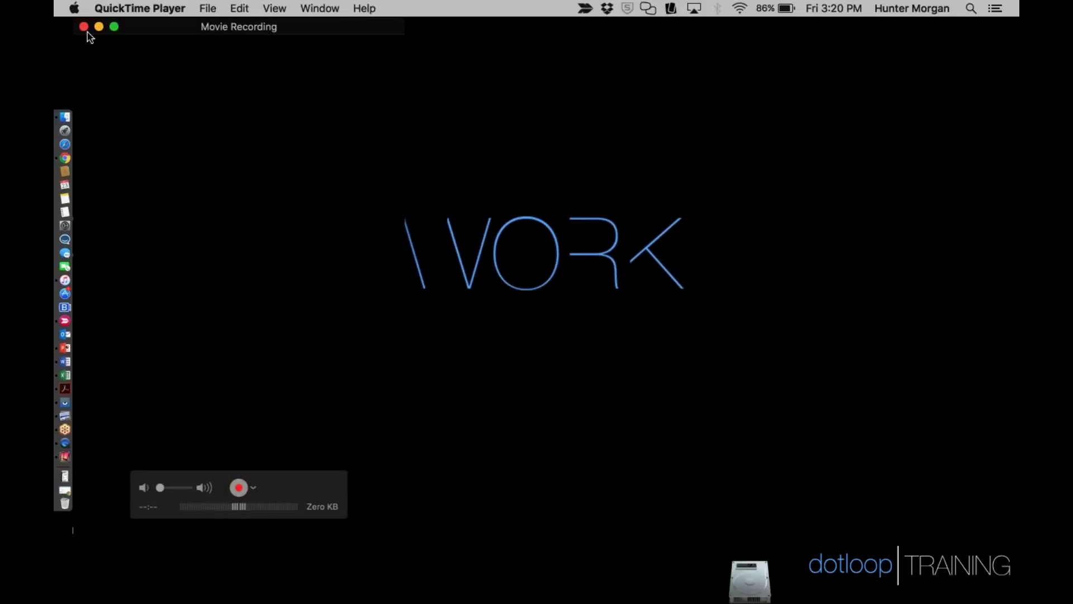
pyautogui.click(83, 26)
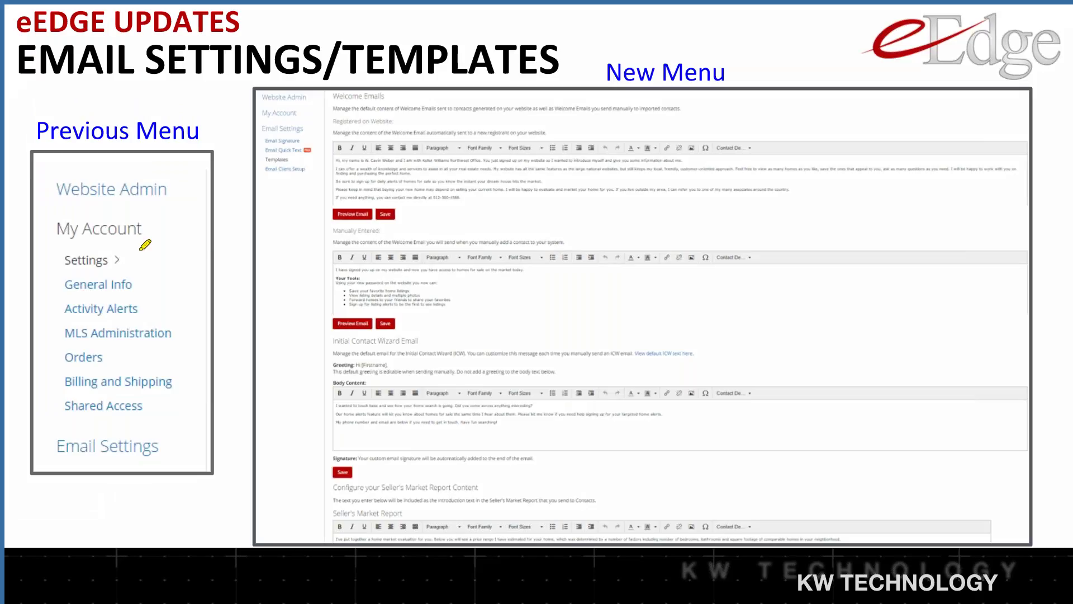
pyautogui.moveTo(50, 445); pyautogui.dragTo(147, 447)
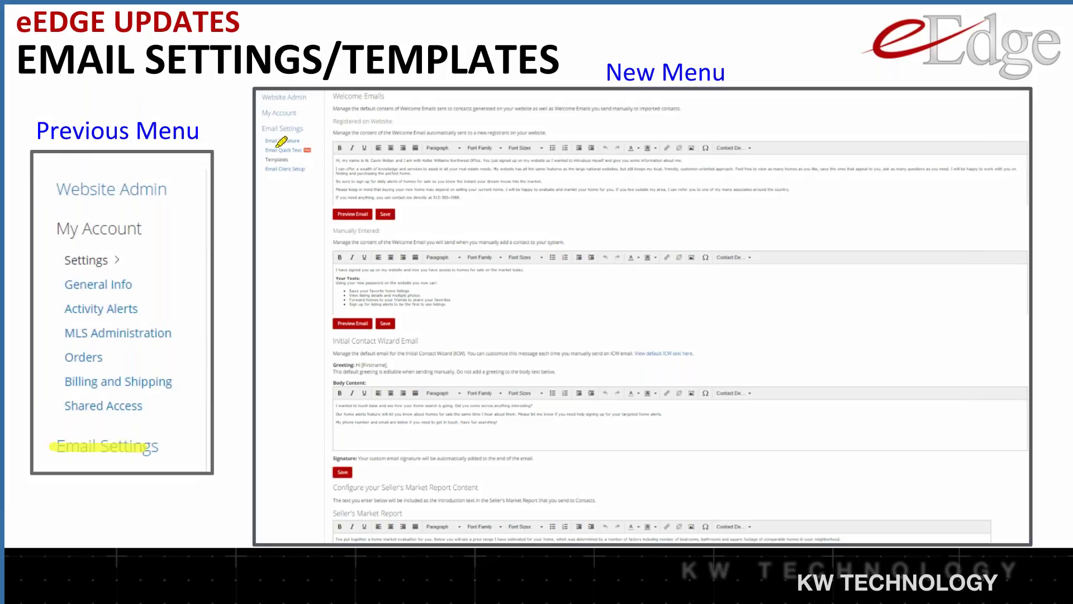
pyautogui.moveTo(262, 162); pyautogui.dragTo(286, 163)
pyautogui.moveTo(332, 120)
pyautogui.mouseDown()
pyautogui.moveTo(479, 512)
pyautogui.moveTo(786, 326)
pyautogui.mouseUp()
pyautogui.moveTo(768, 278); pyautogui.dragTo(471, 158)
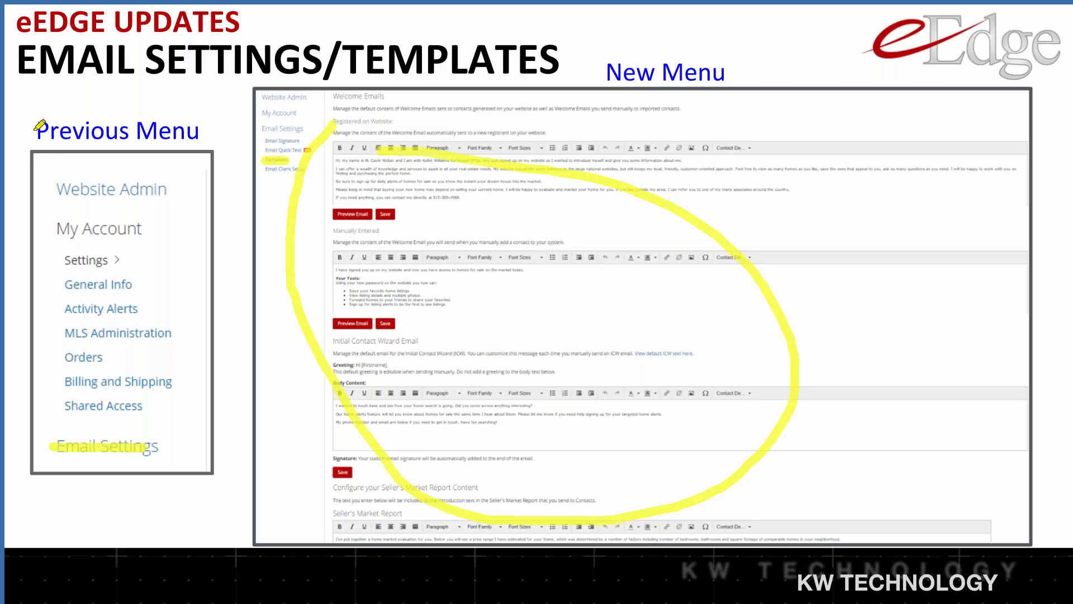
pyautogui.press('e')
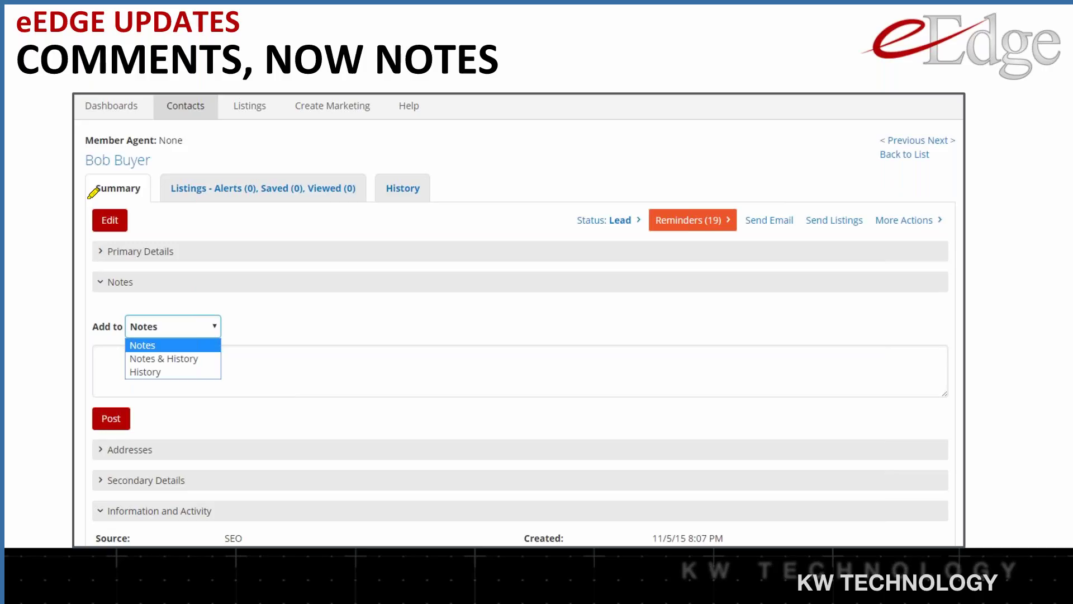
pyautogui.moveTo(419, 170)
pyautogui.mouseDown()
pyautogui.moveTo(397, 183)
pyautogui.moveTo(412, 177)
pyautogui.mouseUp()
pyautogui.moveTo(131, 372); pyautogui.dragTo(199, 359)
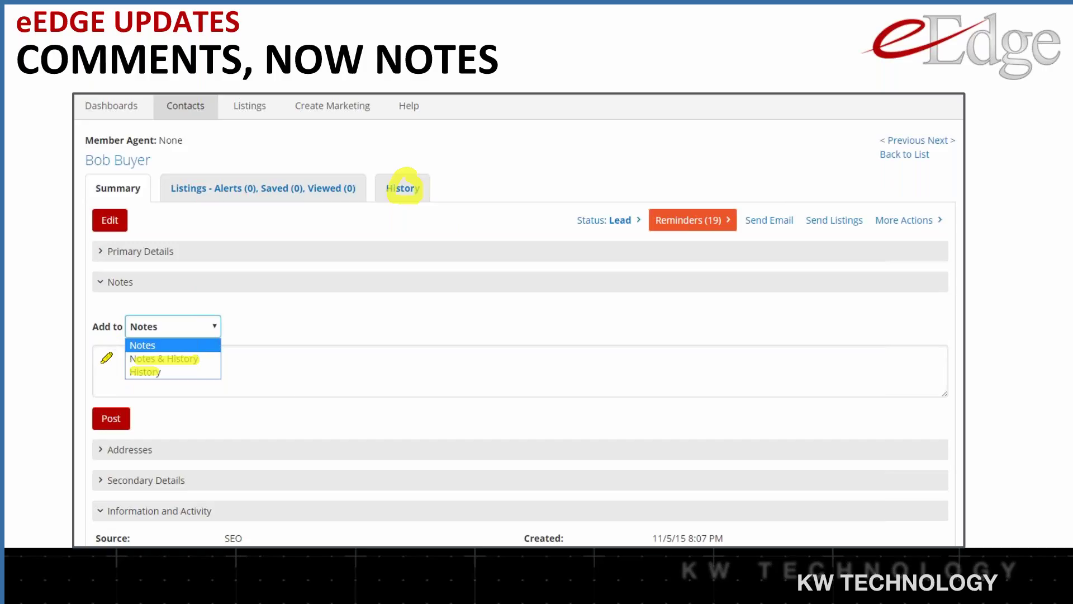
pyautogui.press('Escape')
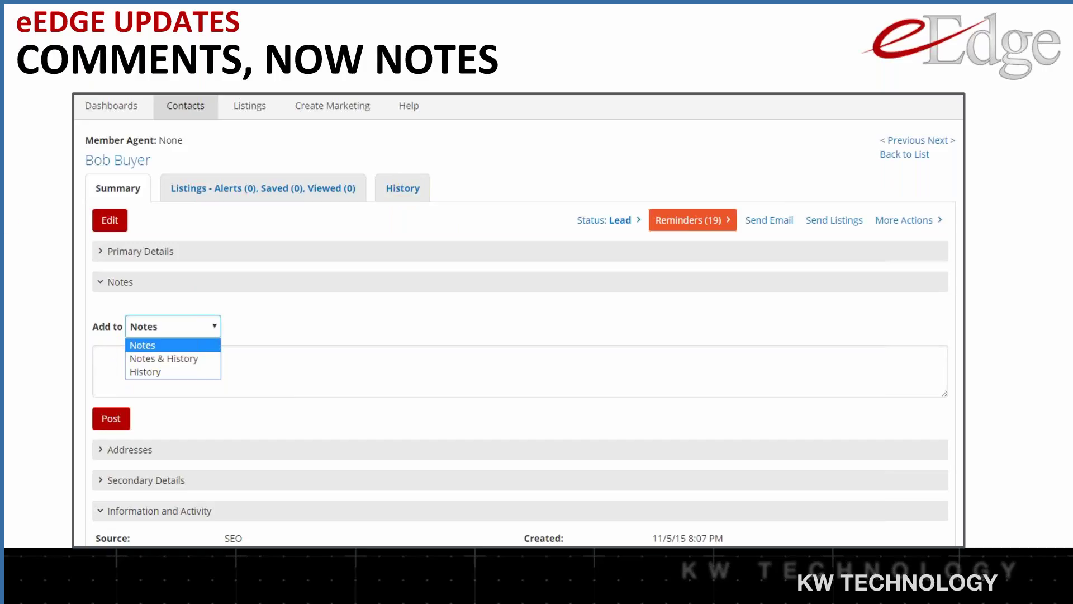